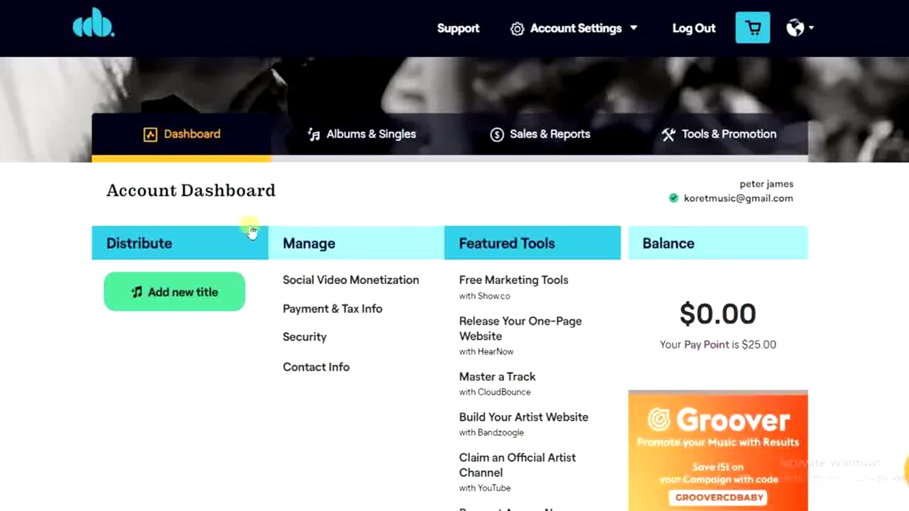
# Add a new title and choose the Album (2+ tracks) release type
pyautogui.click(156, 303)
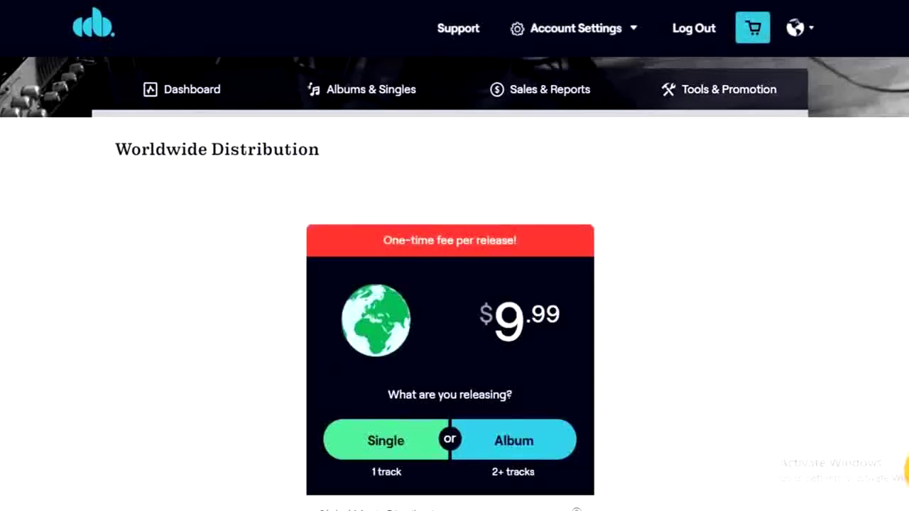
pyautogui.scroll(-1, 450, 320)
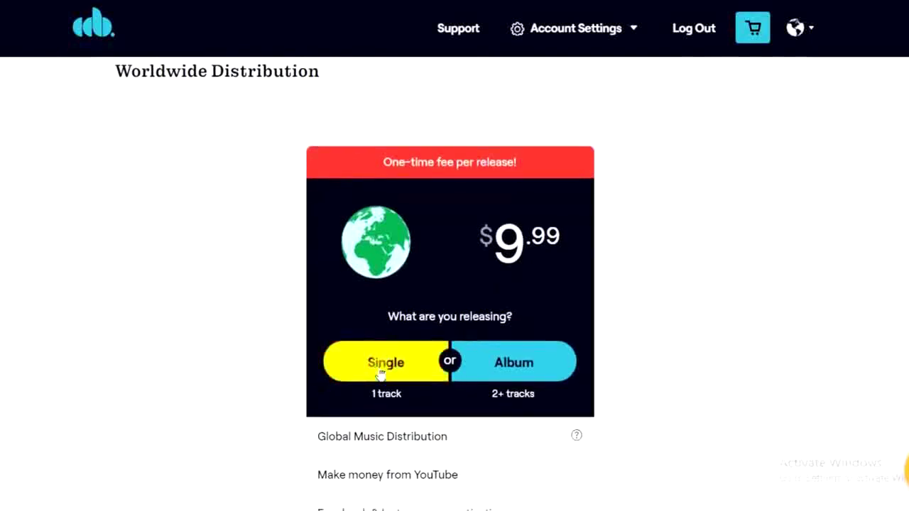
pyautogui.click(488, 376)
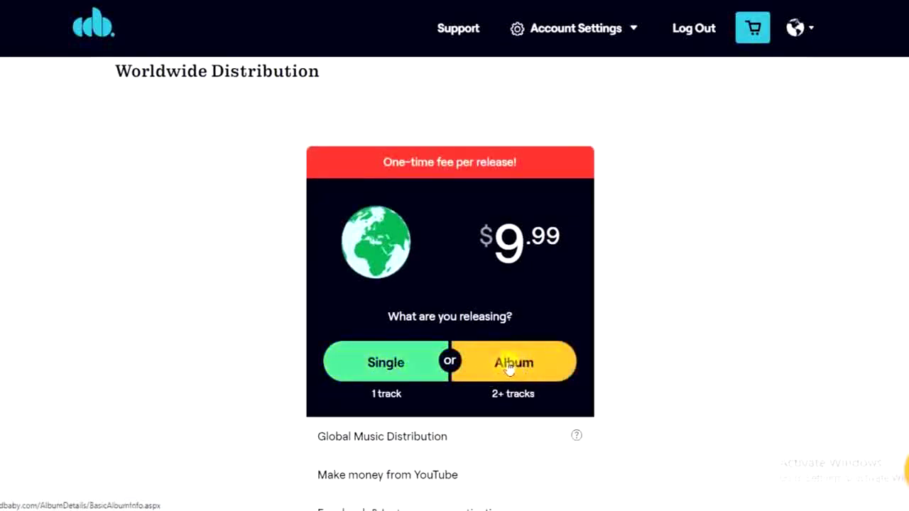
pyautogui.click(508, 368)
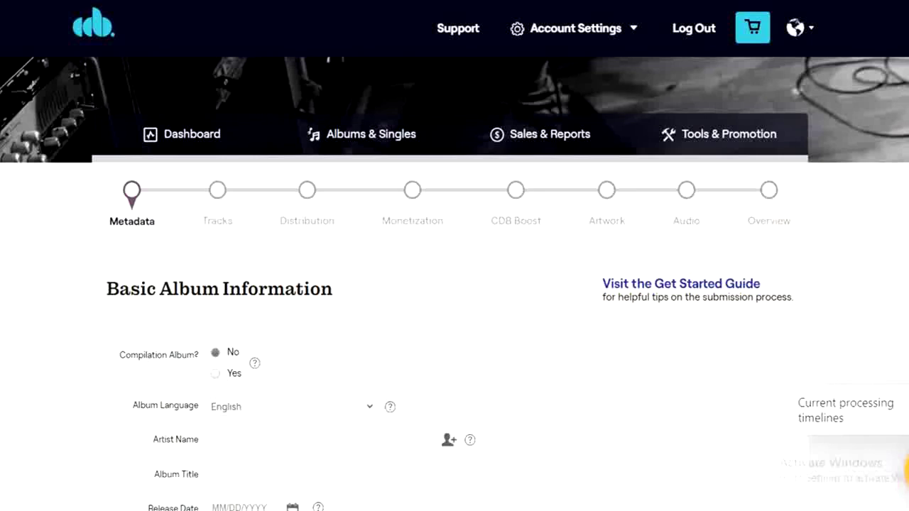
# Enter artist Isaac Okwuibe, album title 'Love and Hate' and release date 10/17/2023
pyautogui.scroll(-1, 455, 285)
pyautogui.scroll(-2, 455, 284)
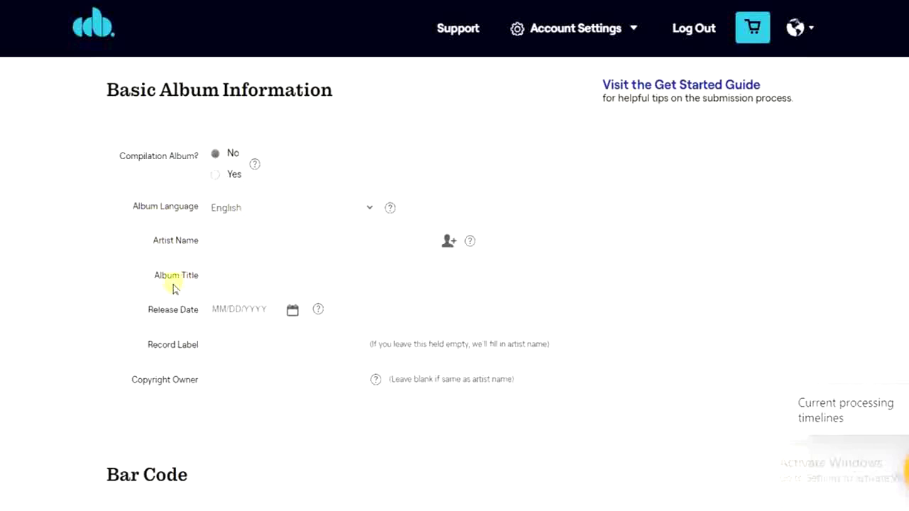
pyautogui.click(252, 242)
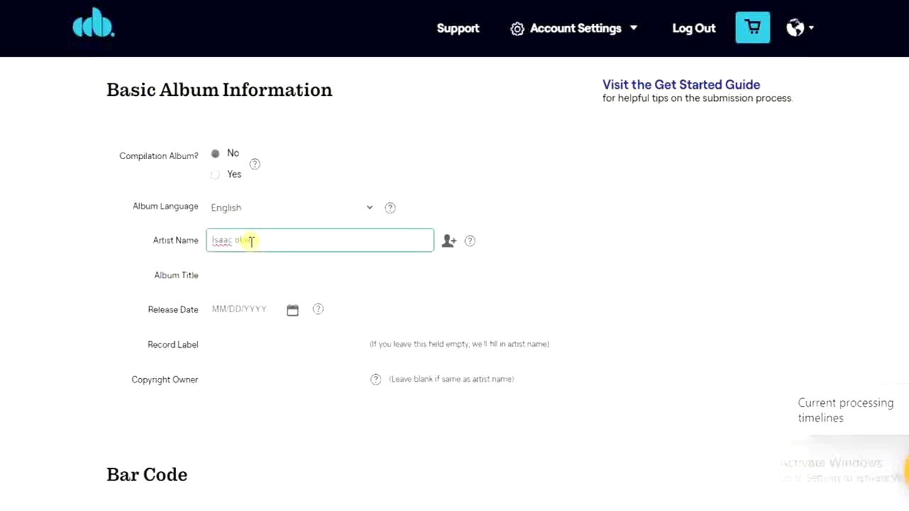
pyautogui.click(254, 279)
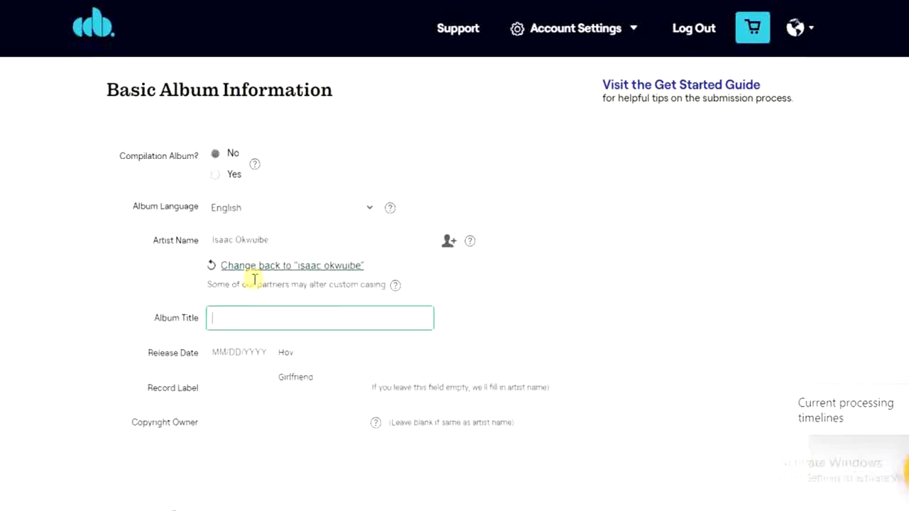
pyautogui.write('Io')
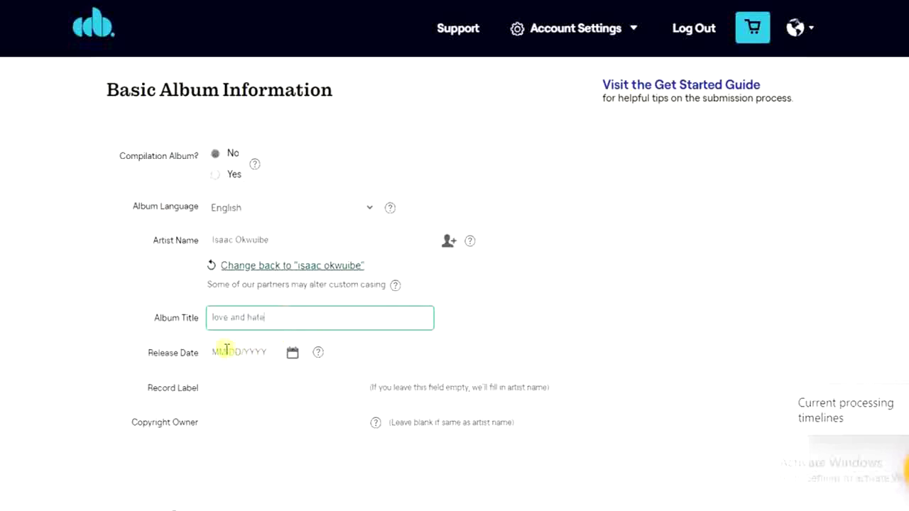
pyautogui.click(293, 352)
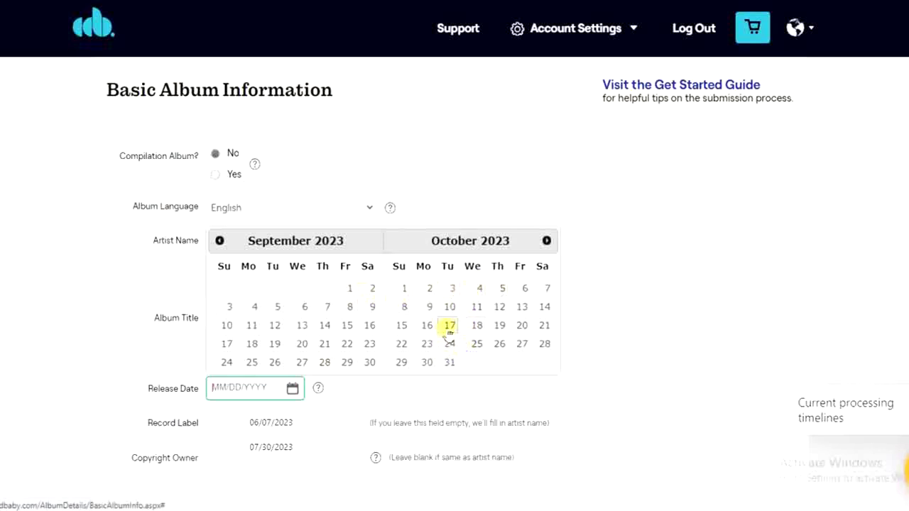
pyautogui.click(448, 326)
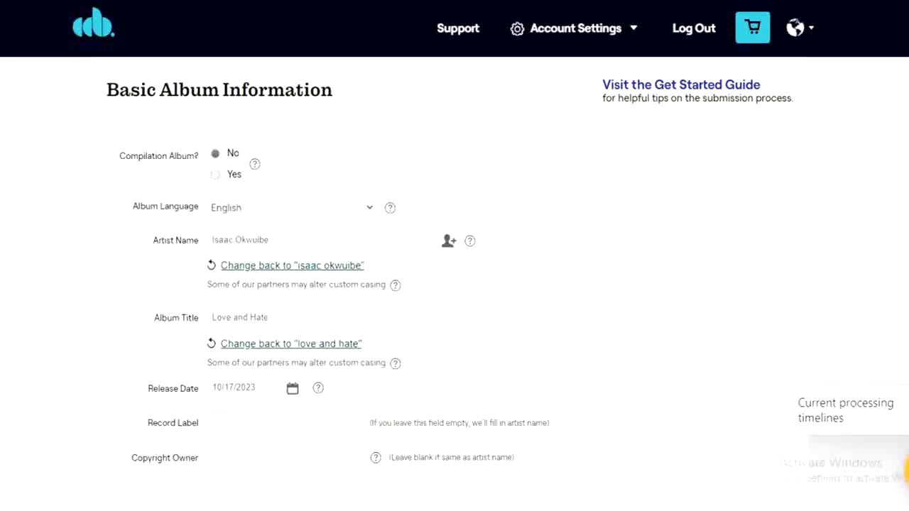
# Request a free CD Baby bar code and save the basic album details
pyautogui.scroll(-2, 454, 284)
pyautogui.scroll(-1, 454, 284)
pyautogui.scroll(-1, 454, 284)
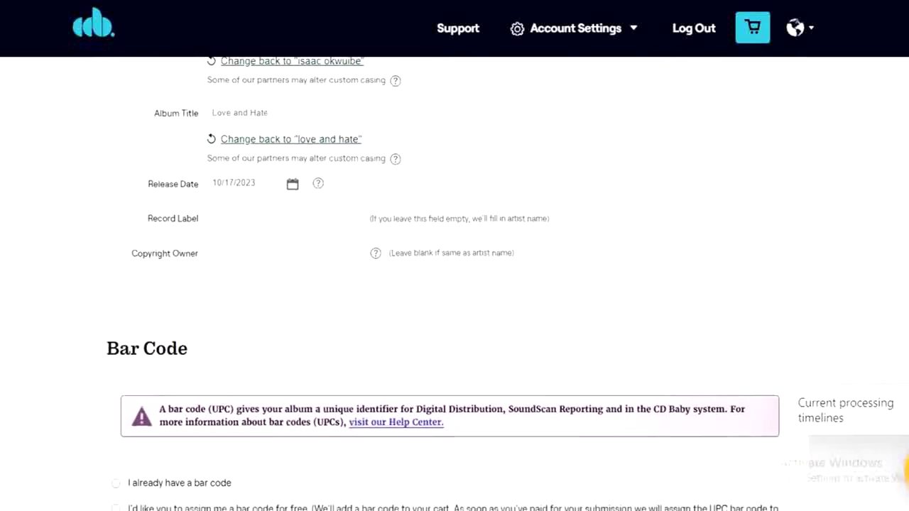
pyautogui.scroll(-1, 455, 284)
pyautogui.scroll(-2, 455, 284)
pyautogui.scroll(-1, 454, 284)
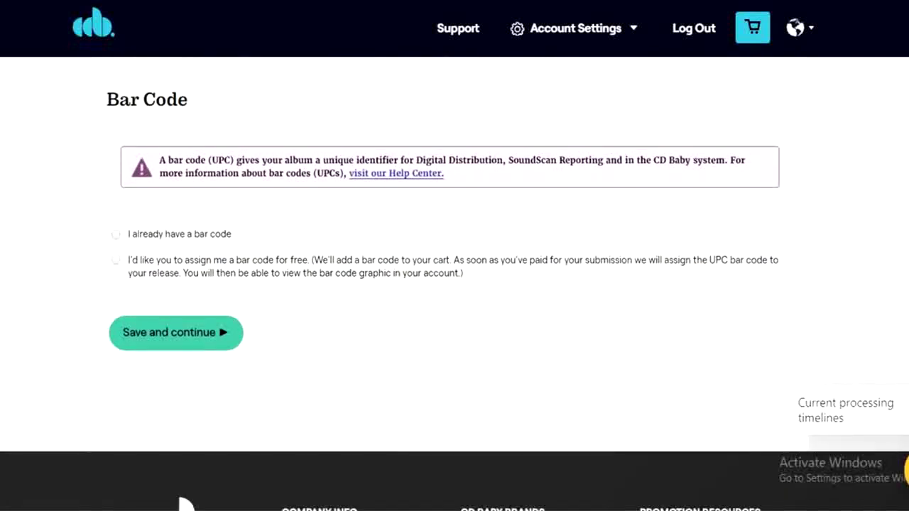
pyautogui.click(117, 261)
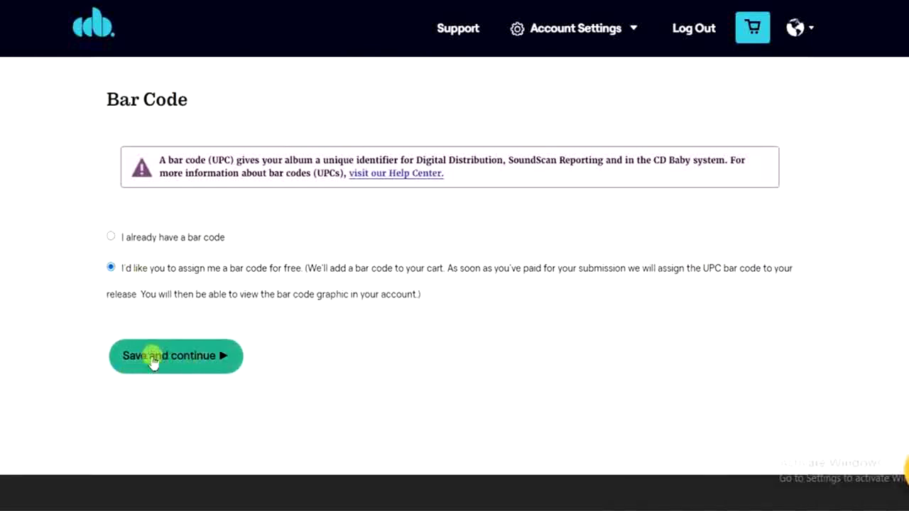
pyautogui.click(163, 359)
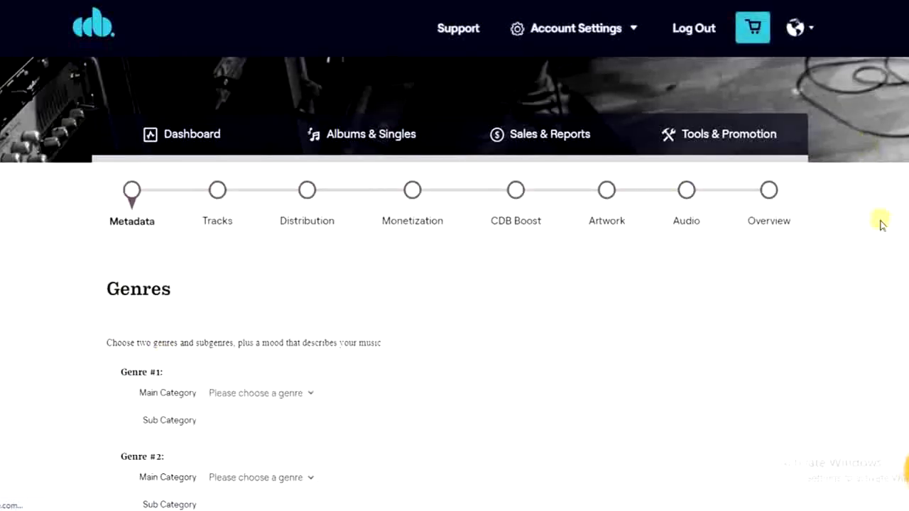
# Set Genre #1 to Blues with the Blues Vocals subgenre
pyautogui.scroll(-2, 880, 225)
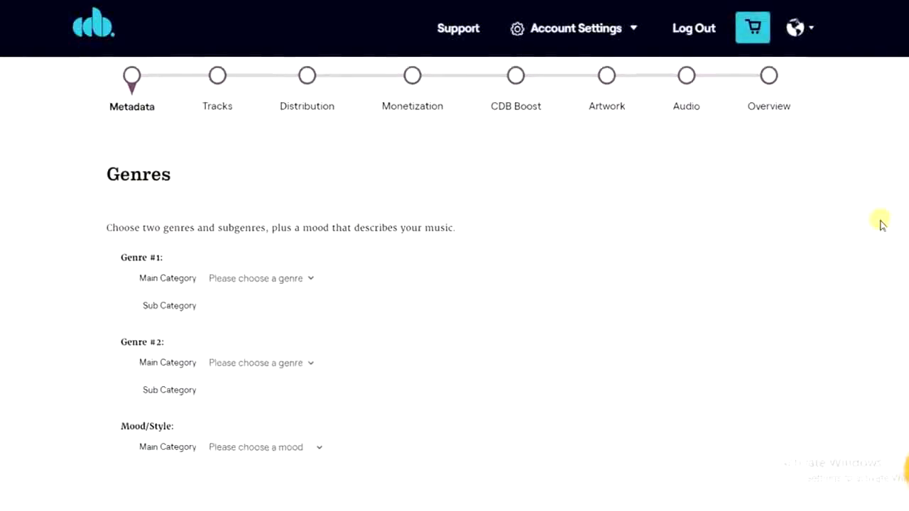
pyautogui.scroll(-2, 881, 224)
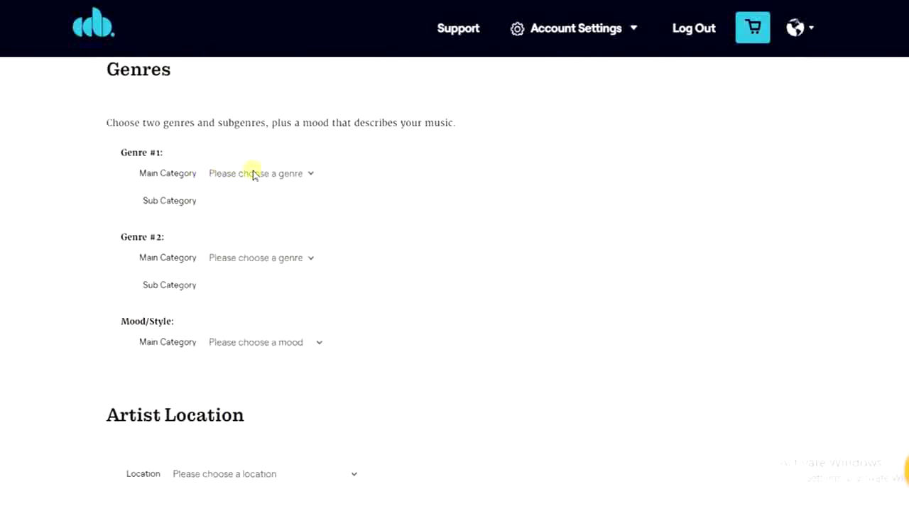
pyautogui.click(254, 174)
pyautogui.click(254, 215)
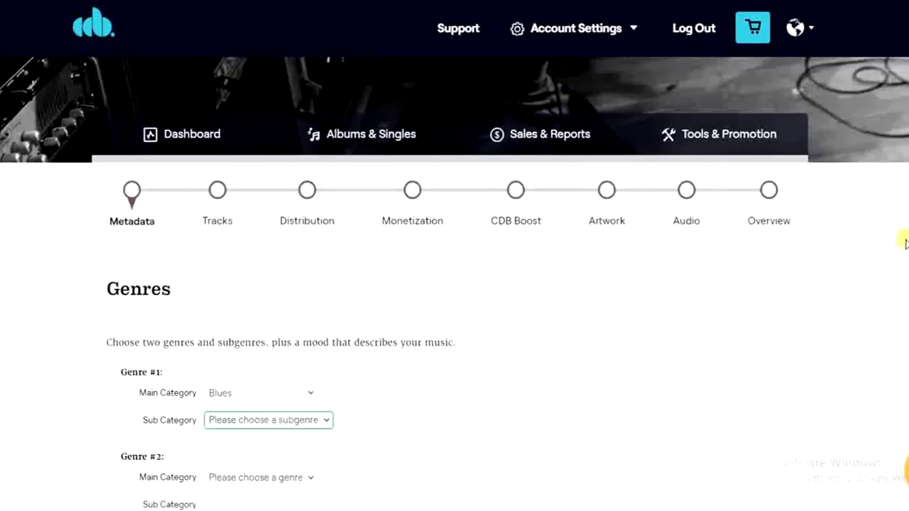
pyautogui.scroll(-3, 906, 244)
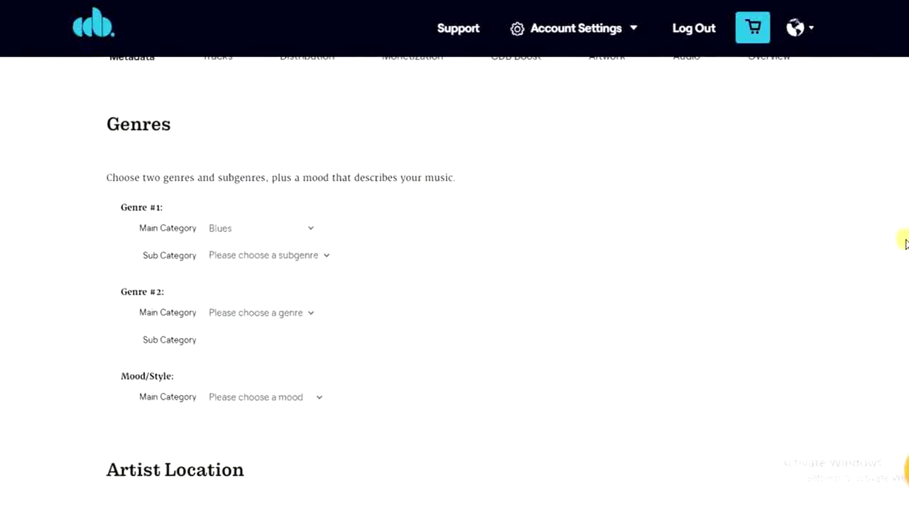
pyautogui.click(294, 258)
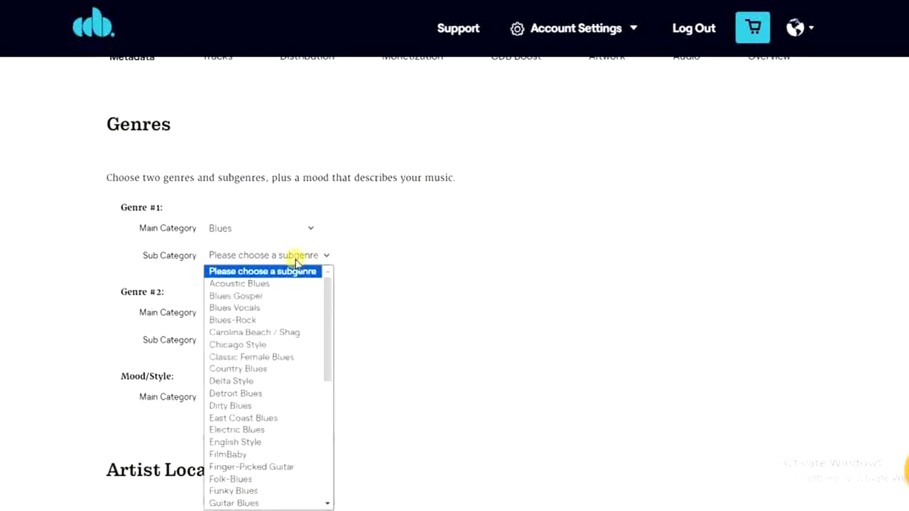
pyautogui.click(260, 309)
# Set Genre #2 to Country with the Country Pop subgenre
pyautogui.scroll(3, 260, 314)
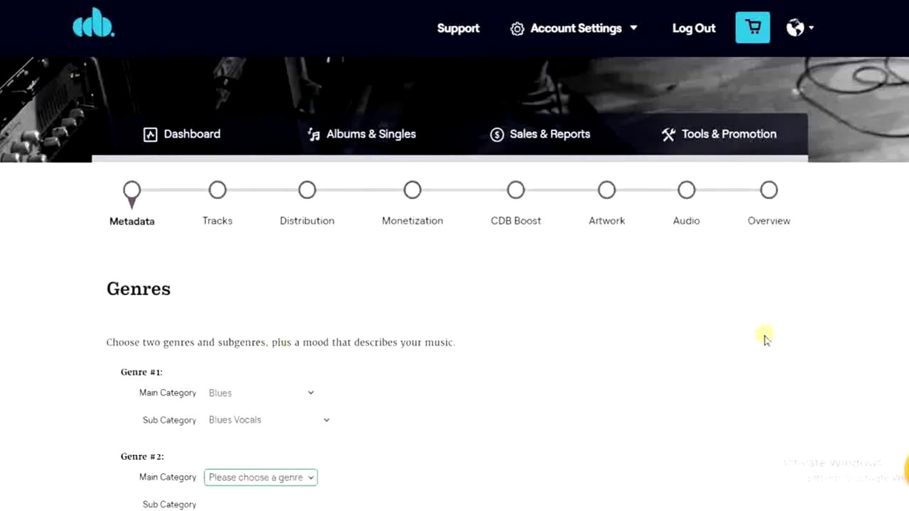
pyautogui.scroll(-3, 766, 340)
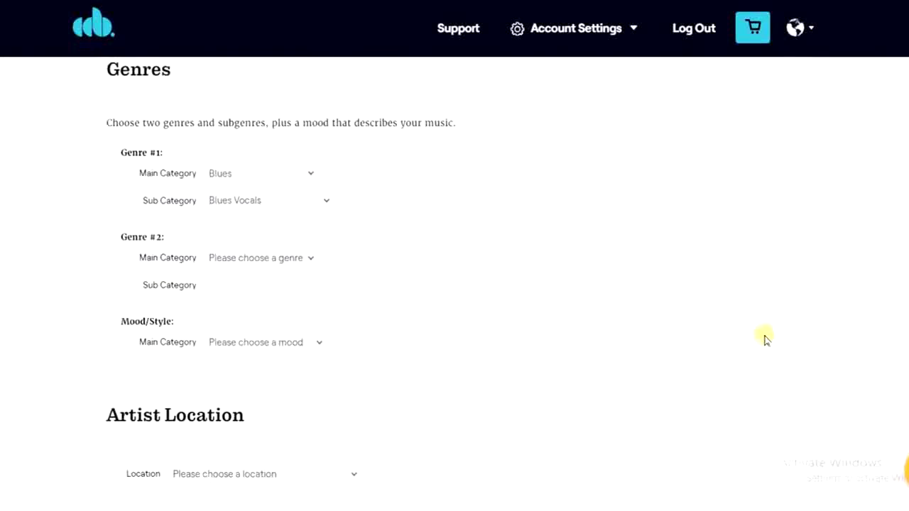
pyautogui.click(221, 257)
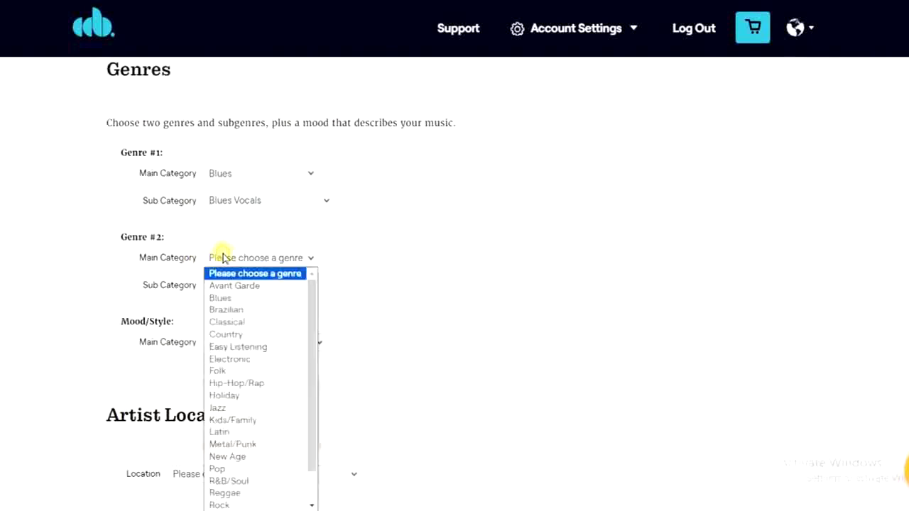
pyautogui.click(250, 334)
pyautogui.scroll(3, 249, 334)
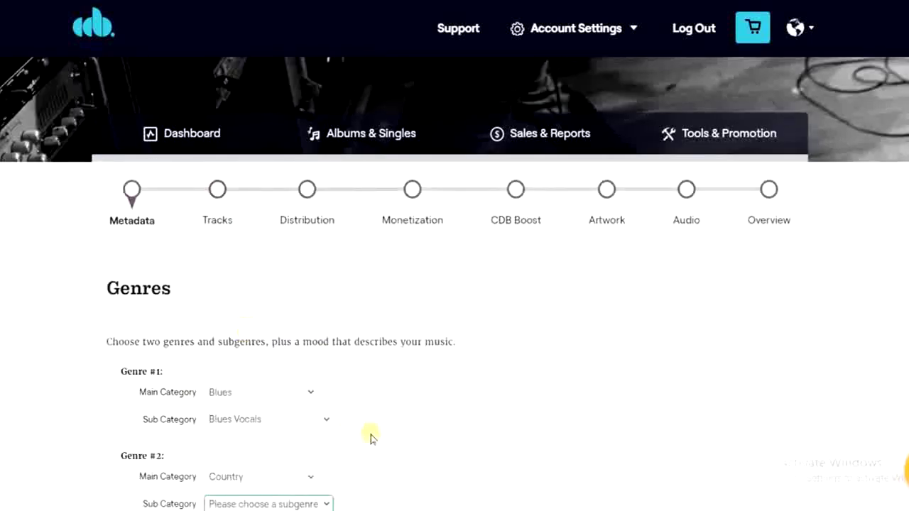
pyautogui.click(288, 501)
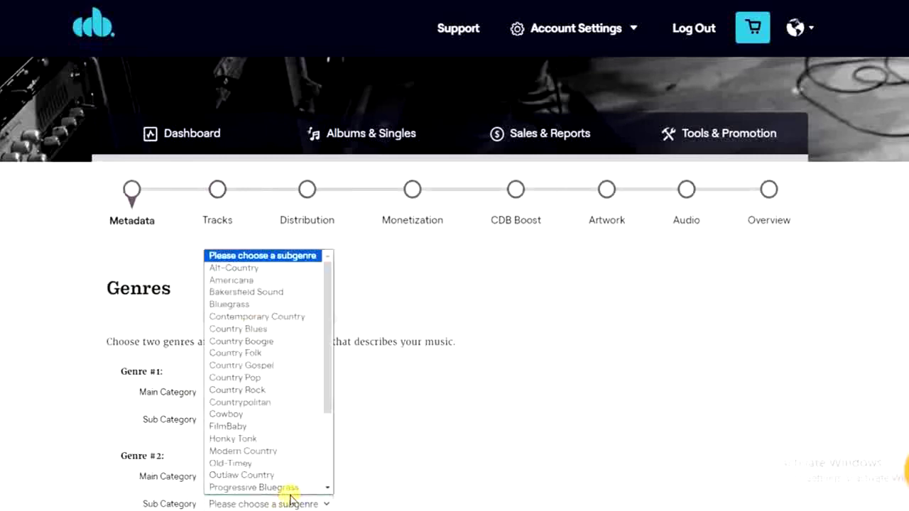
pyautogui.click(276, 378)
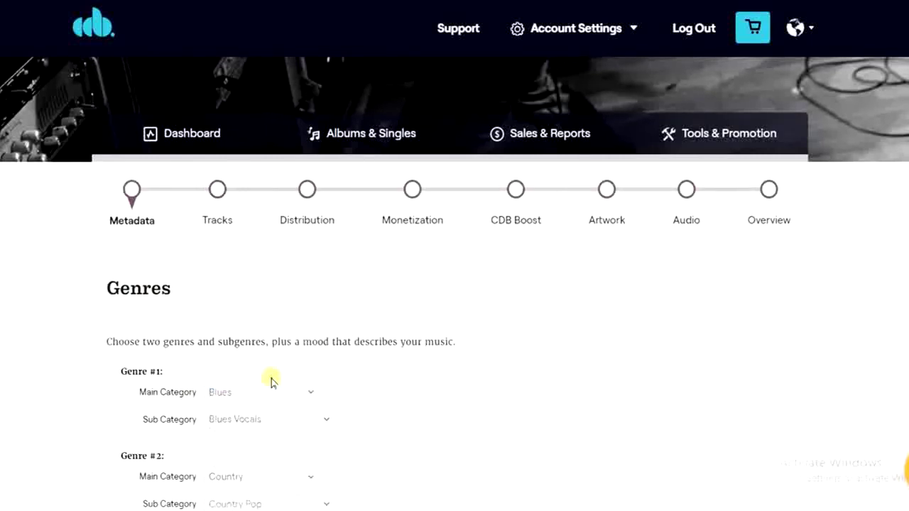
# Choose the Dreamy mood and move to the artist location select
pyautogui.scroll(-1, 636, 387)
pyautogui.scroll(-3, 646, 380)
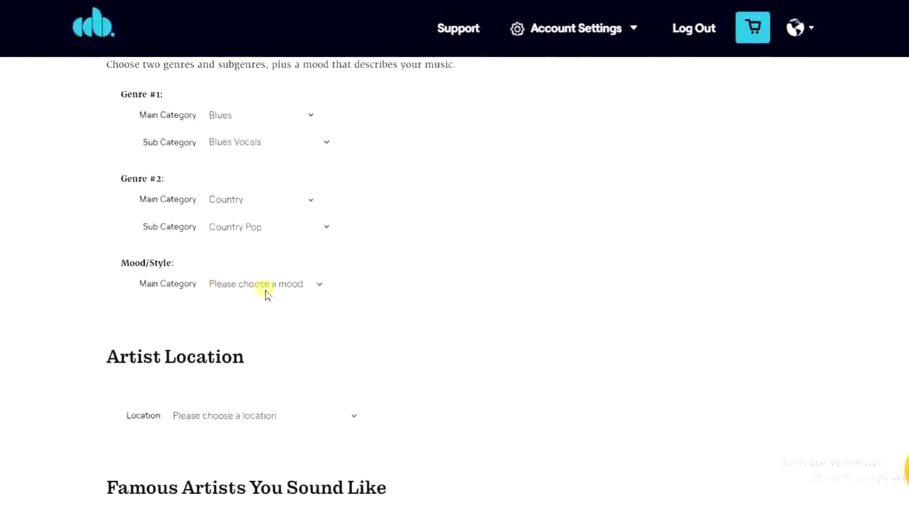
pyautogui.click(290, 282)
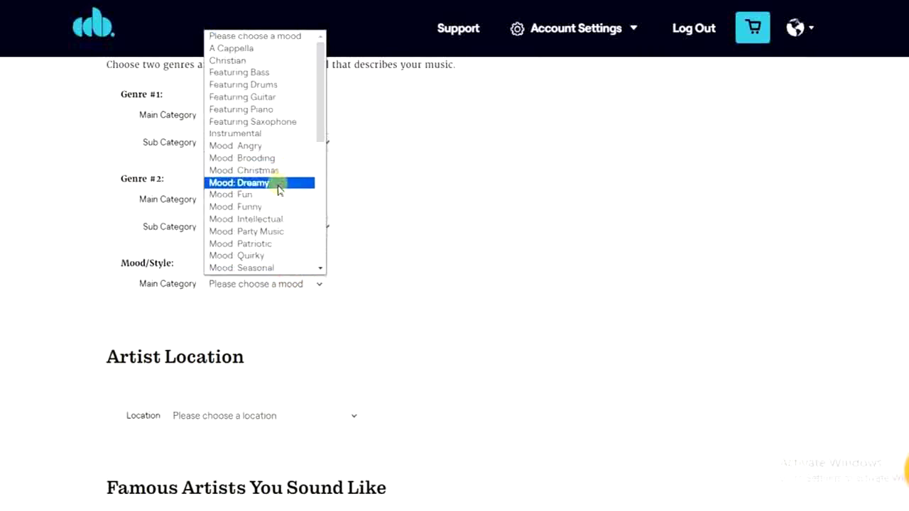
pyautogui.press('Escape')
pyautogui.press('Down')
pyautogui.press('Down')
pyautogui.press('Down')
pyautogui.press('Tab')
pyautogui.scroll(1, 294, 228)
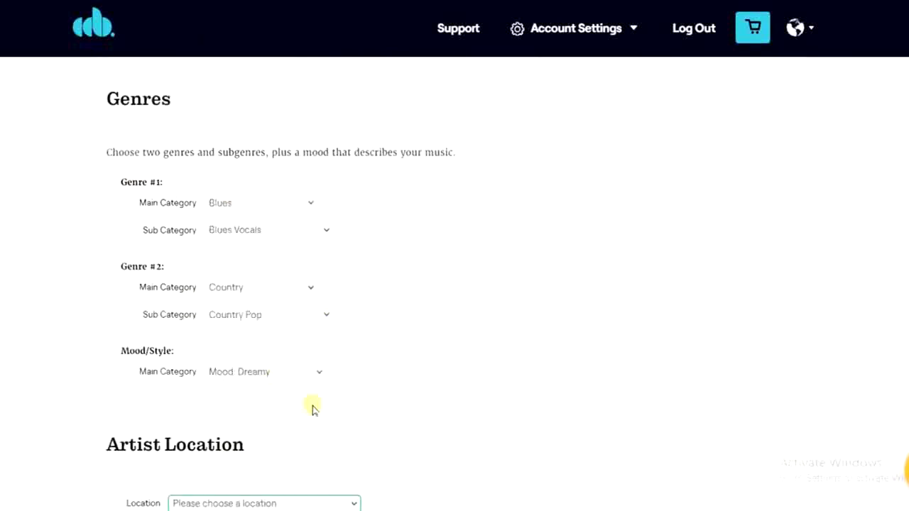
pyautogui.press('Down')
pyautogui.press('Down')
pyautogui.press('Down')
pyautogui.press('Down')
pyautogui.press('Down')
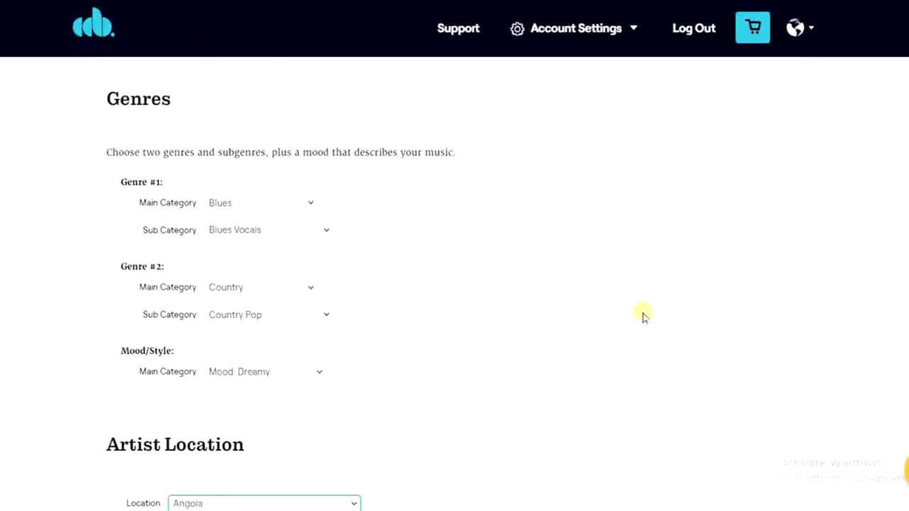
# Set the artist location to Nigeria
pyautogui.click(644, 316)
pyautogui.scroll(-3, 643, 316)
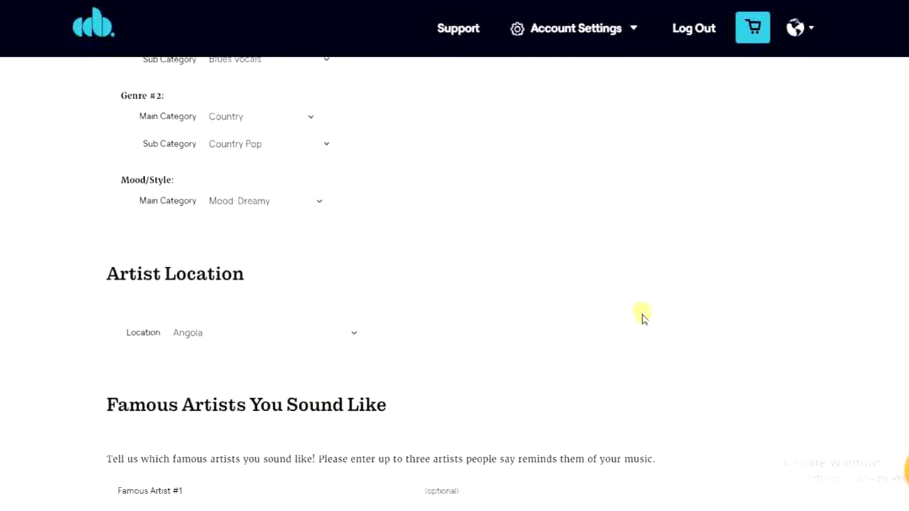
pyautogui.scroll(-1, 644, 316)
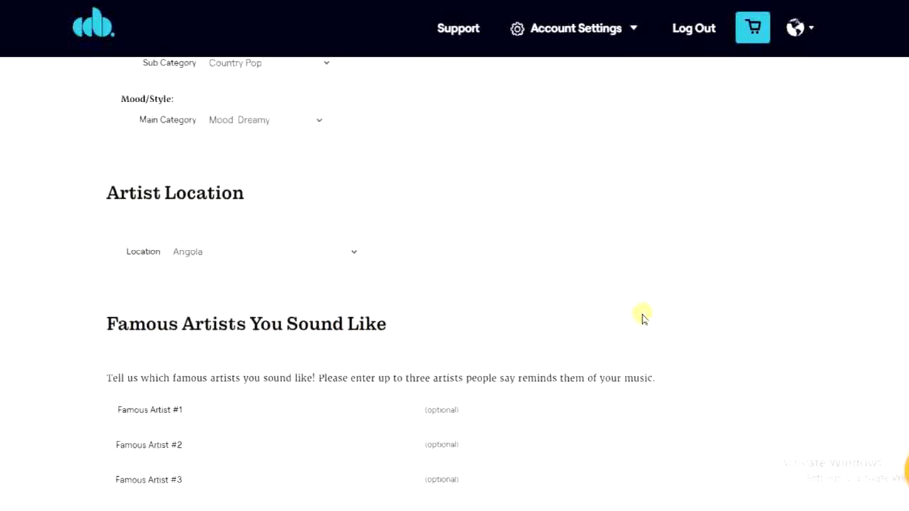
pyautogui.click(330, 236)
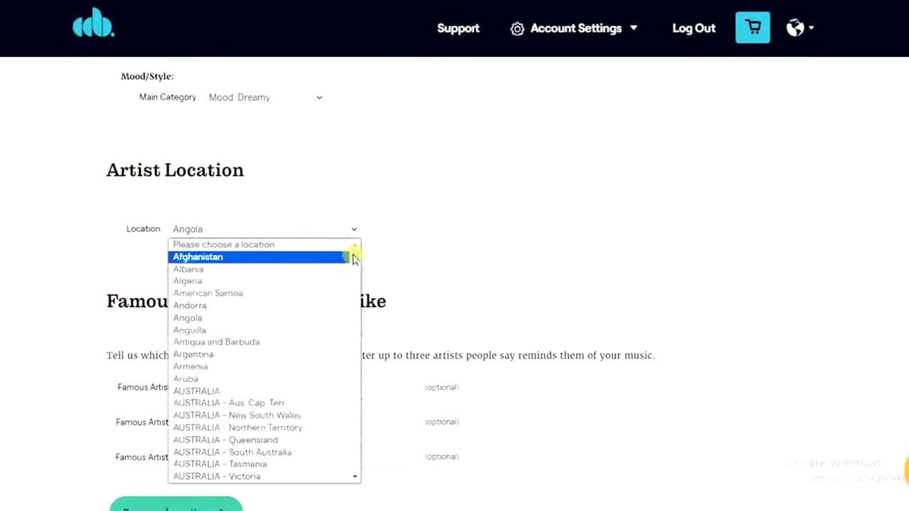
pyautogui.moveTo(354, 263); pyautogui.dragTo(358, 371)
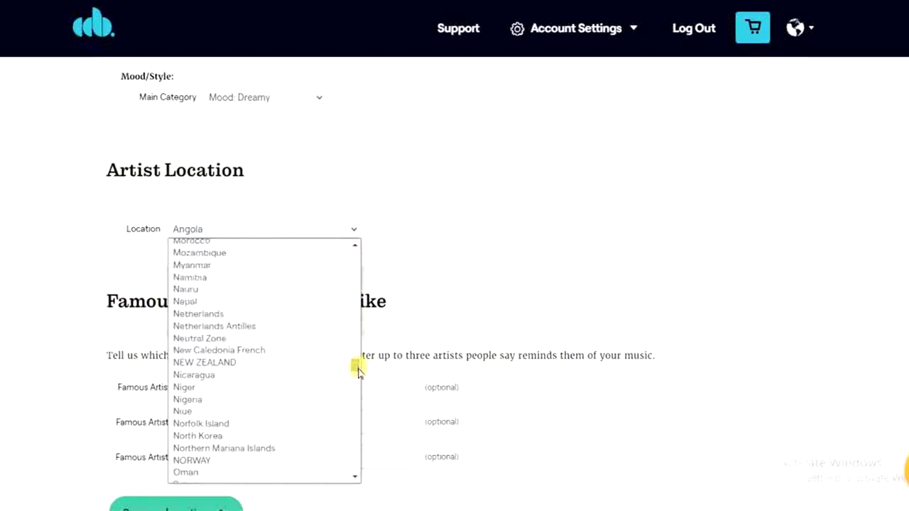
pyautogui.click(229, 400)
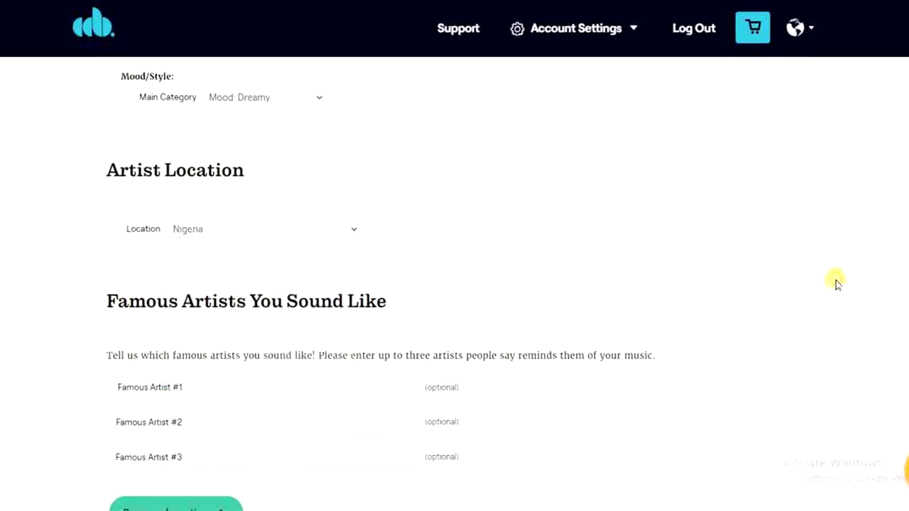
# Save the album metadata and continue to the Tracks step
pyautogui.scroll(-1, 836, 283)
pyautogui.scroll(-1, 837, 283)
pyautogui.scroll(-1, 837, 283)
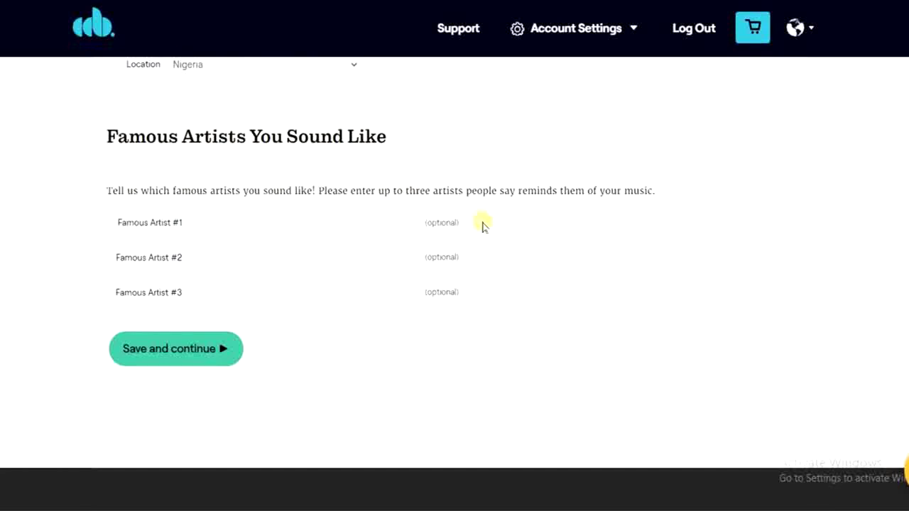
pyautogui.click(176, 355)
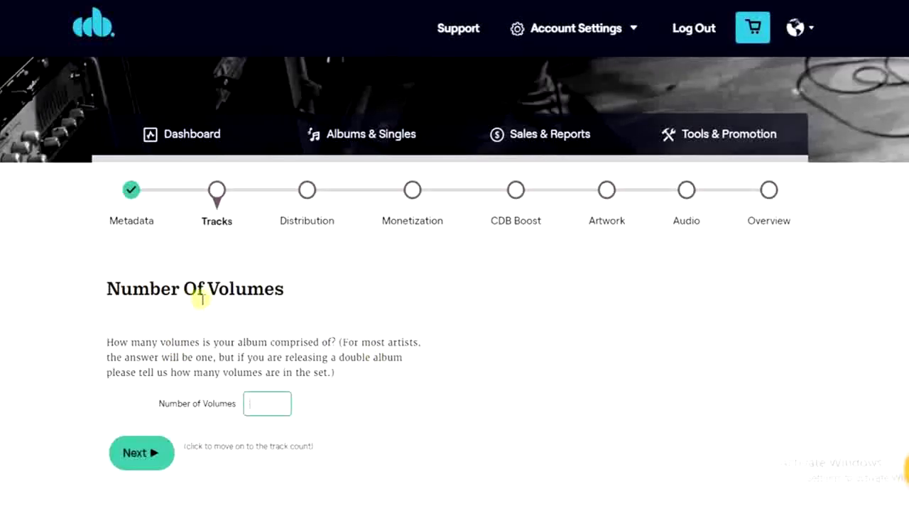
# Enter the number of volumes for the release and continue
pyautogui.rightClick(271, 408)
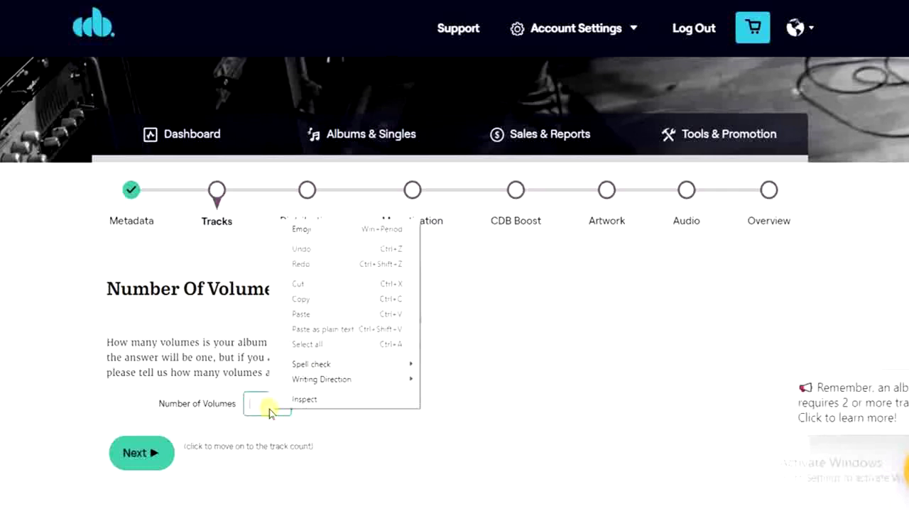
pyautogui.click(271, 408)
pyautogui.write('4')
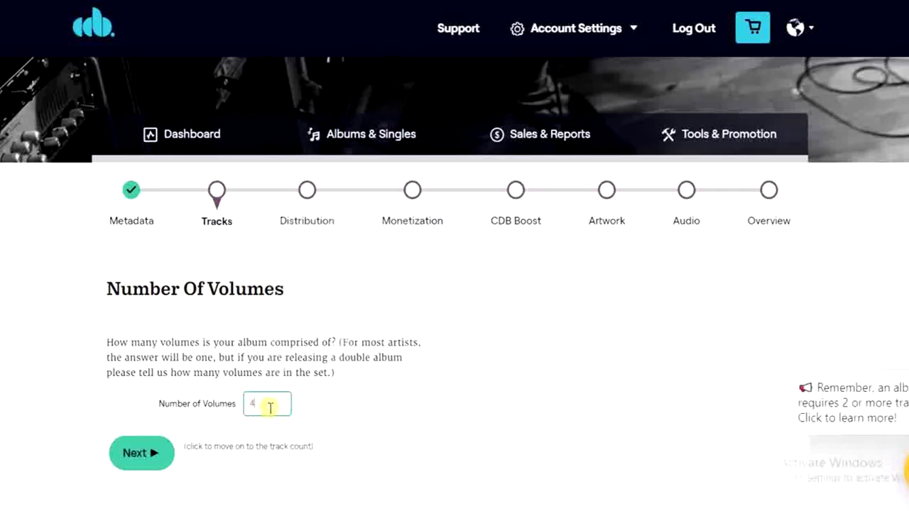
pyautogui.click(135, 451)
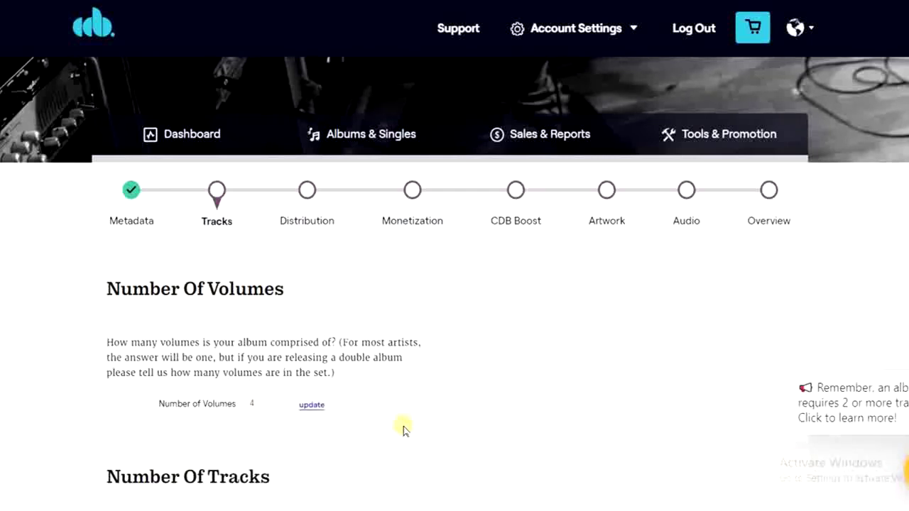
pyautogui.scroll(-1, 885, 328)
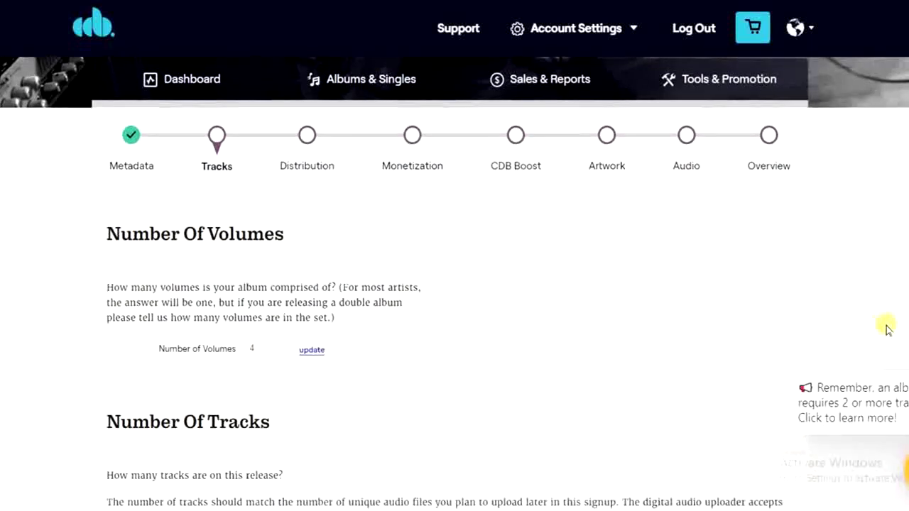
pyautogui.scroll(-2, 886, 329)
pyautogui.scroll(-1, 886, 329)
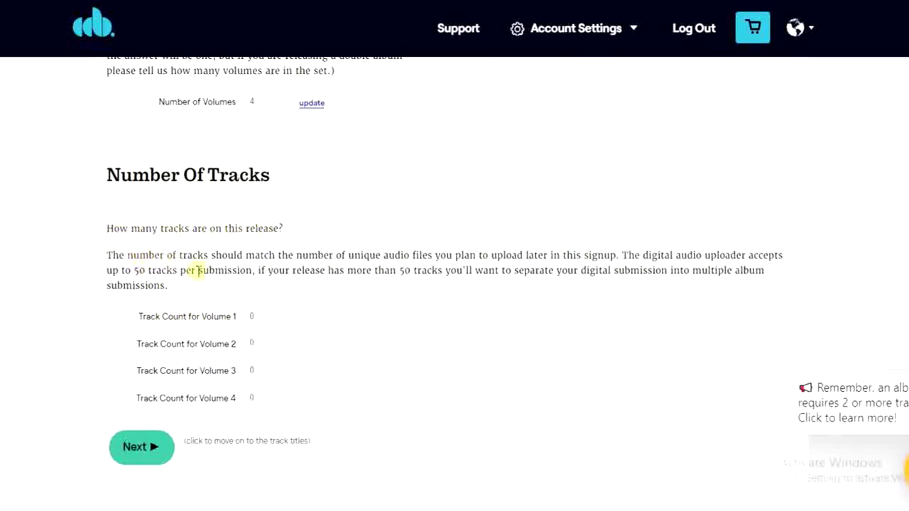
# Change the release to one volume and give Volume 1 five tracks
pyautogui.click(263, 319)
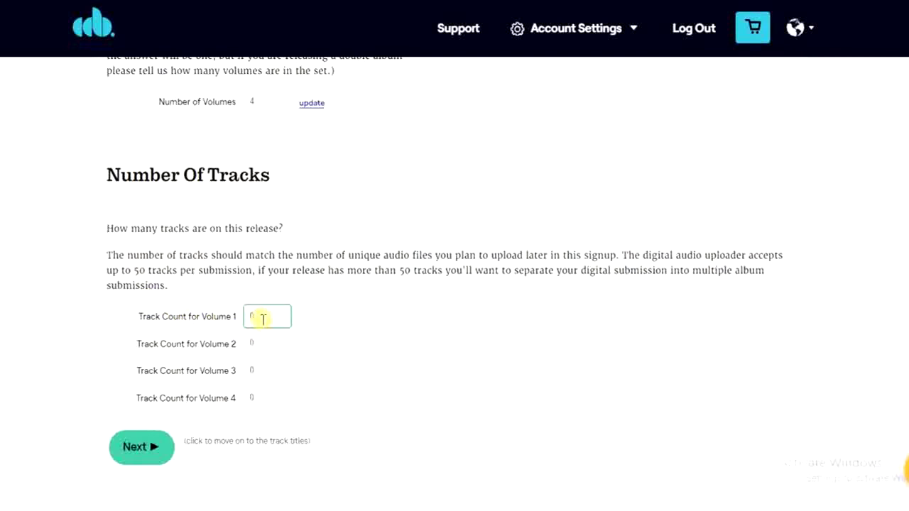
pyautogui.click(261, 98)
pyautogui.write('1')
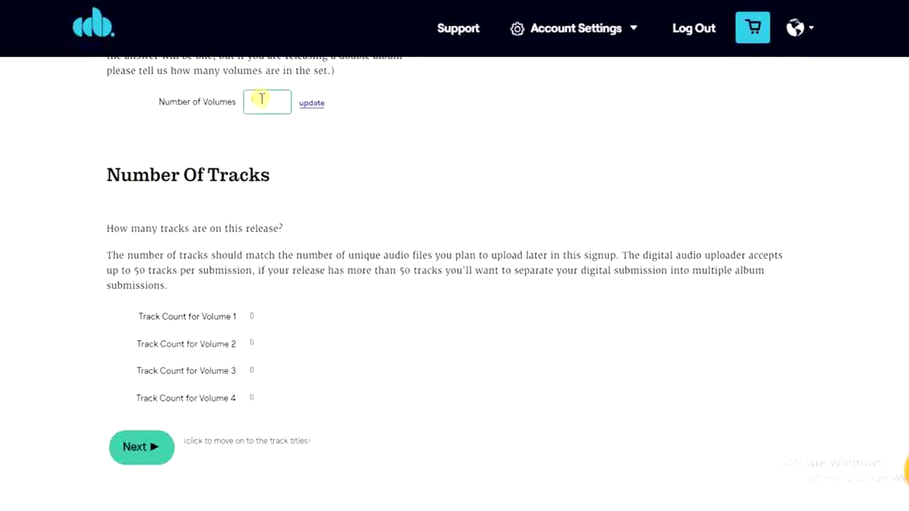
pyautogui.click(308, 107)
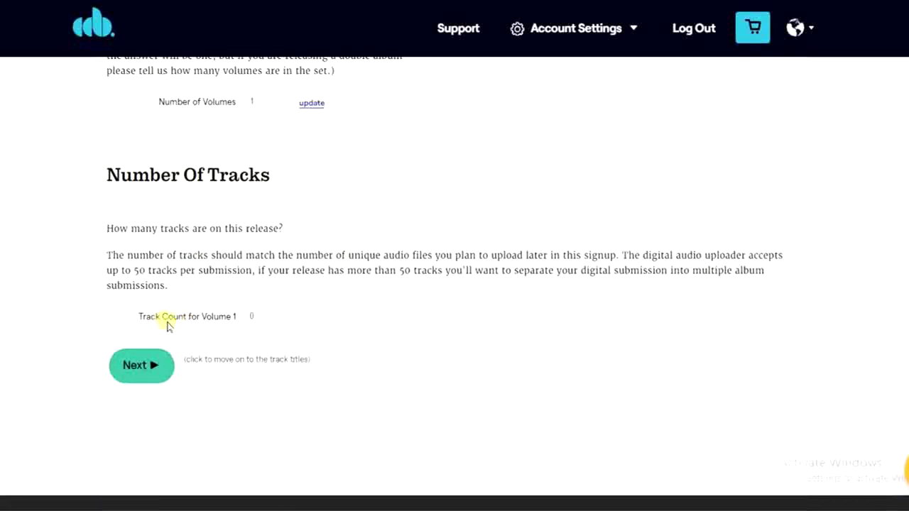
pyautogui.click(255, 317)
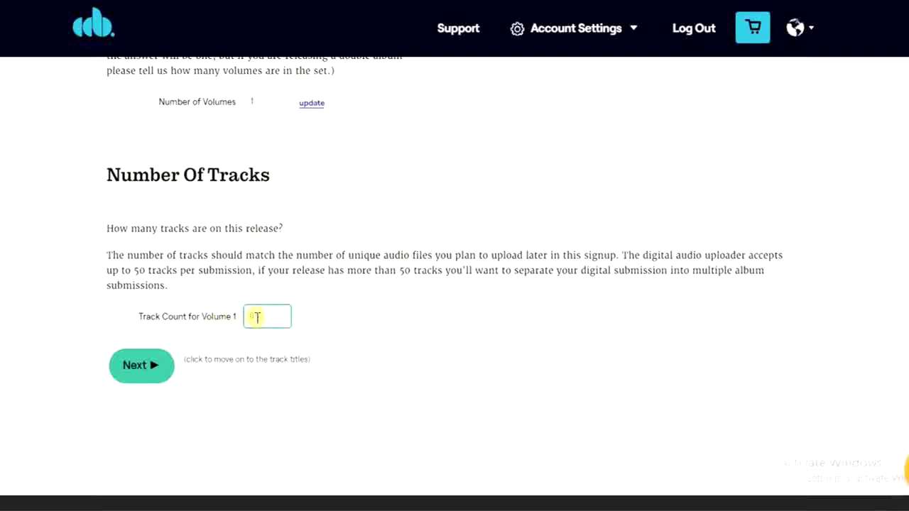
pyautogui.write('5')
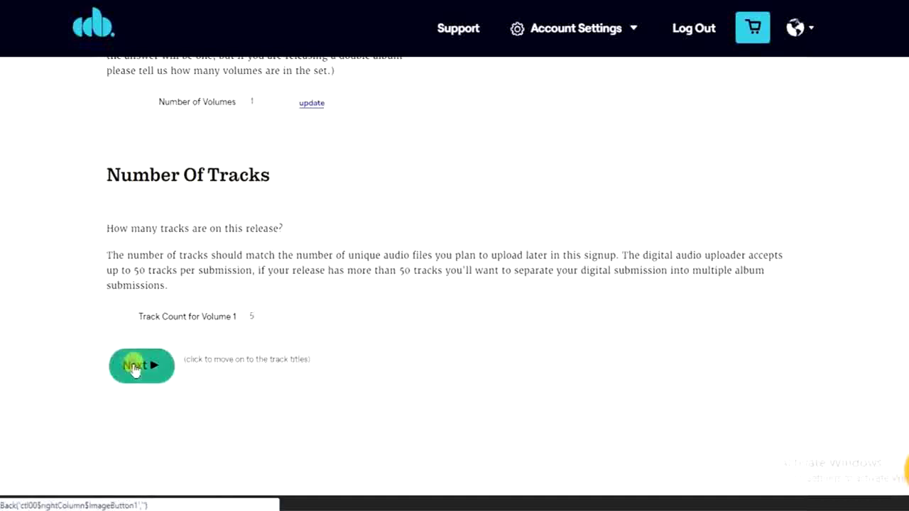
pyautogui.click(134, 365)
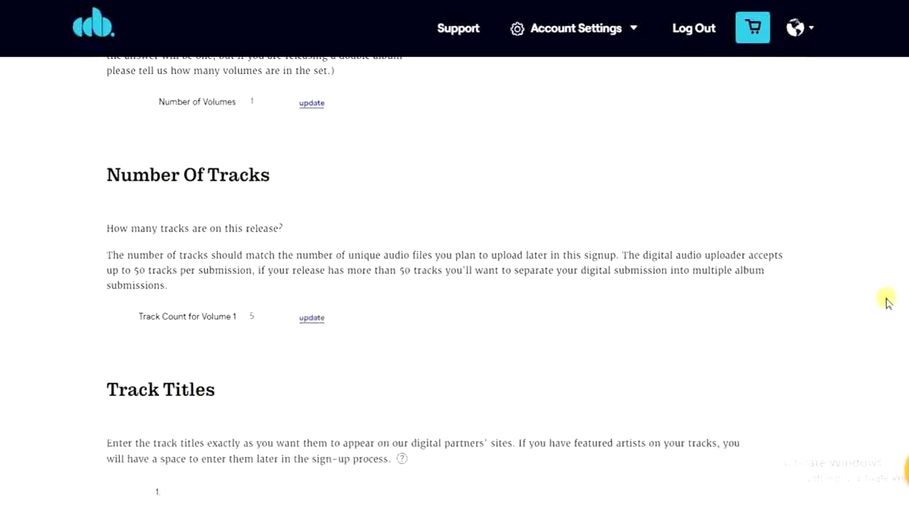
# Enter titles 'love me', 'wicked' and 'hate loving you', turning off automatic title casing
pyautogui.scroll(-2, 884, 302)
pyautogui.scroll(-2, 885, 302)
pyautogui.click(272, 253)
pyautogui.write('love me')
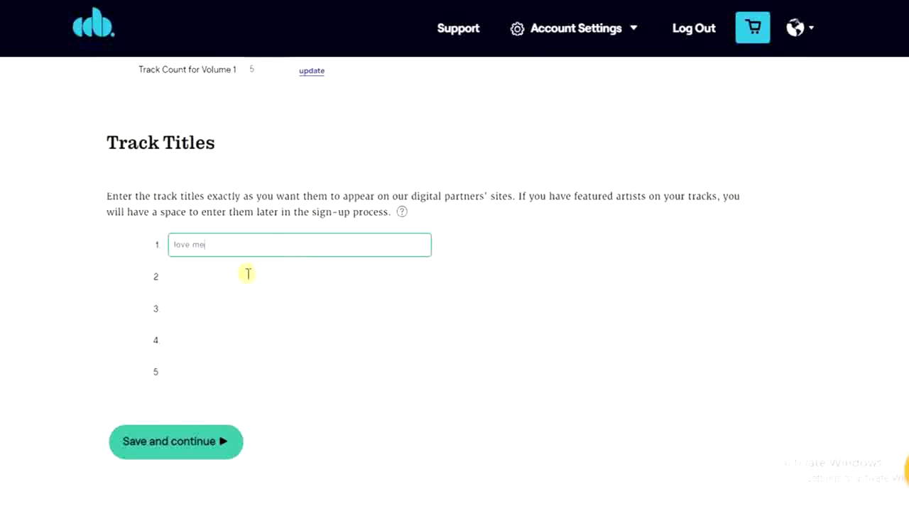
pyautogui.click(253, 275)
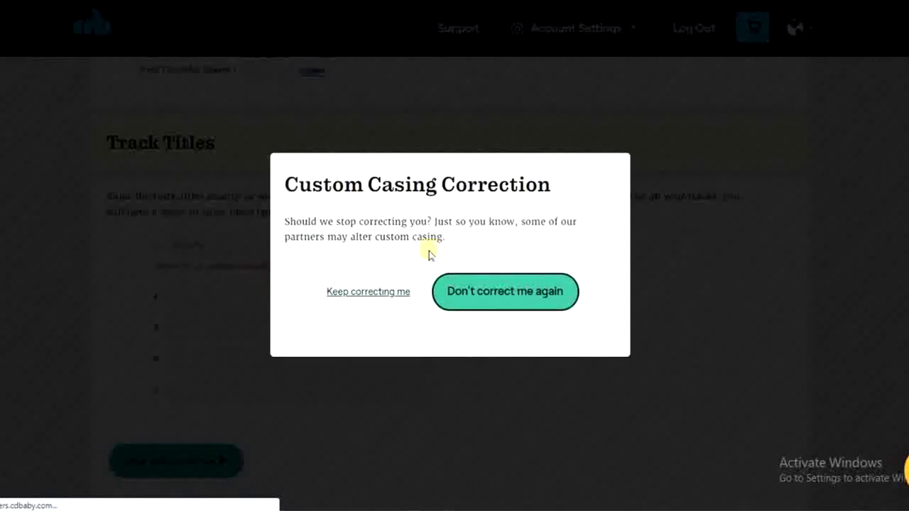
pyautogui.click(476, 297)
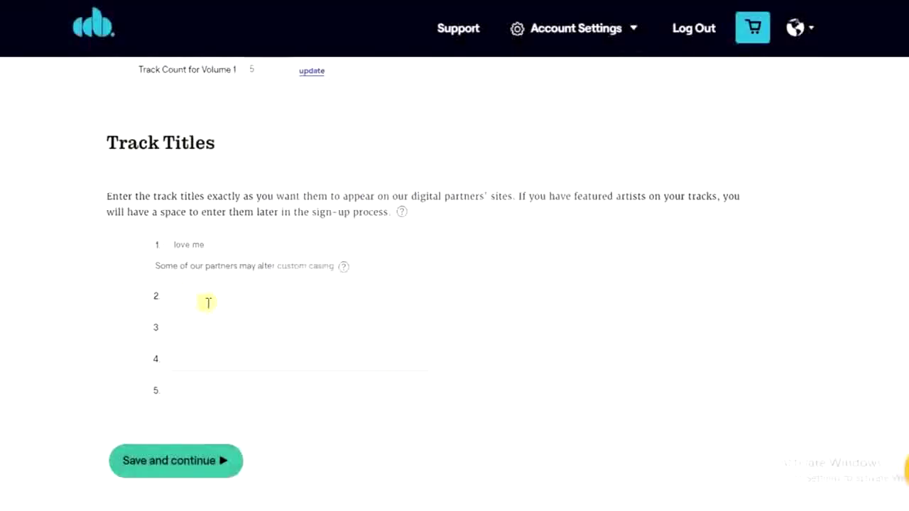
pyautogui.click(212, 302)
pyautogui.write('wicked')
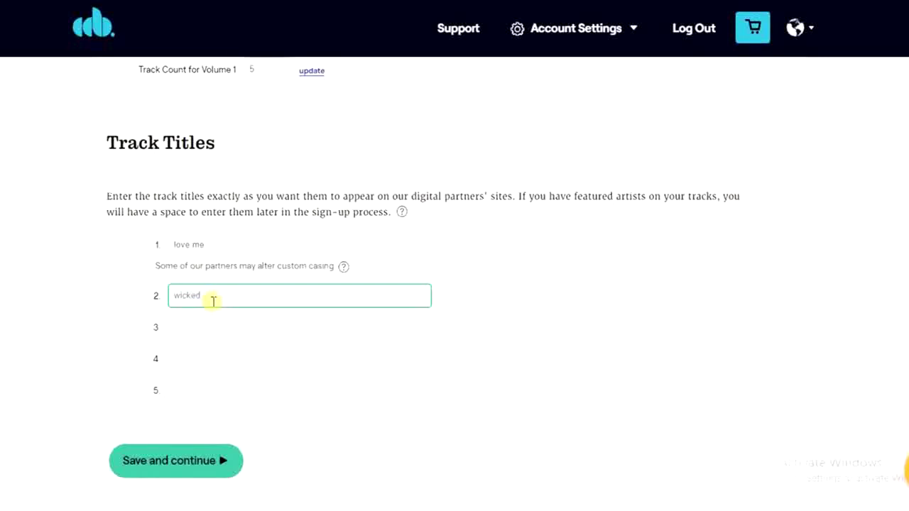
pyautogui.click(212, 326)
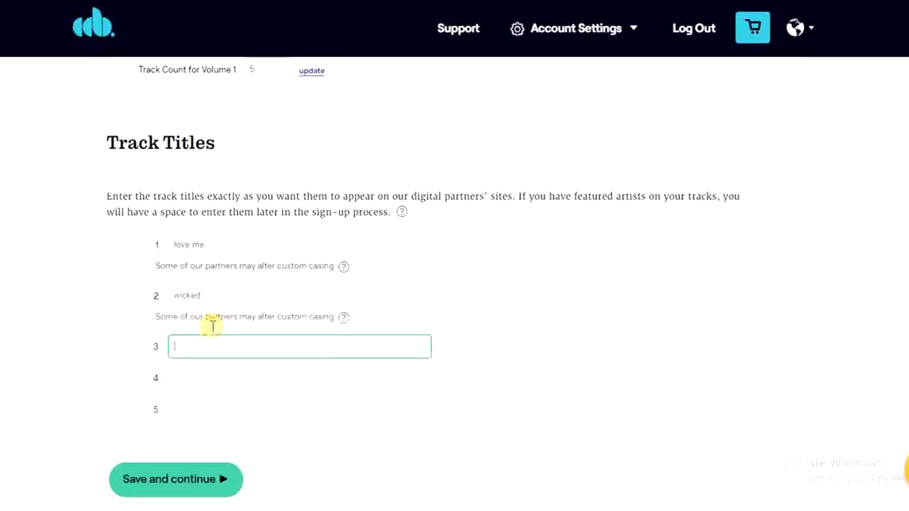
pyautogui.write('hate lov')
pyautogui.write('ing you')
# Enter 'take me home' and 'rainy' as tracks four and five, then save the titles
pyautogui.click(243, 379)
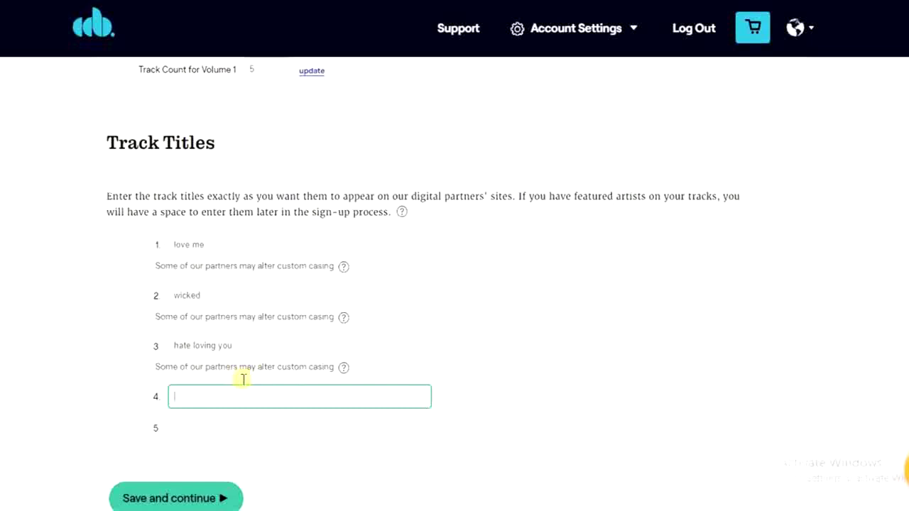
pyautogui.write('l')
pyautogui.click(224, 421)
pyautogui.write('rainy')
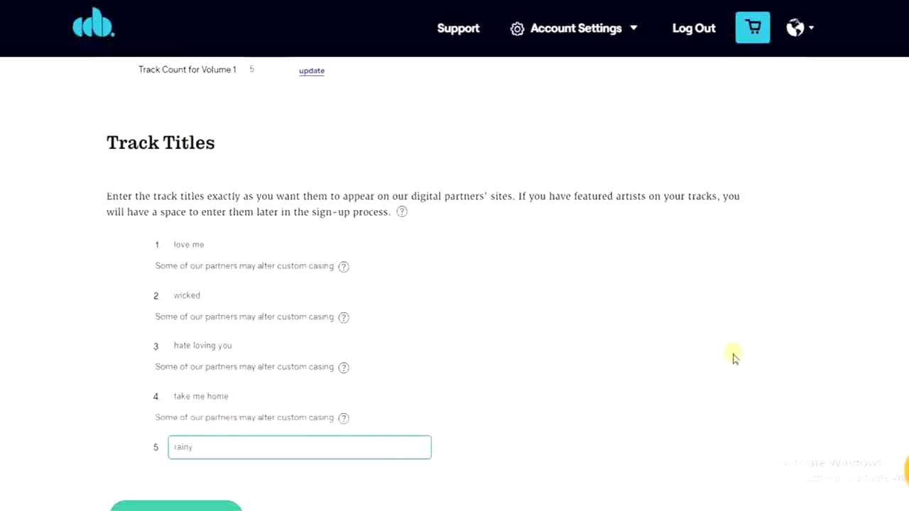
pyautogui.click(832, 314)
pyautogui.scroll(-2, 834, 318)
pyautogui.scroll(-1, 834, 317)
pyautogui.click(147, 429)
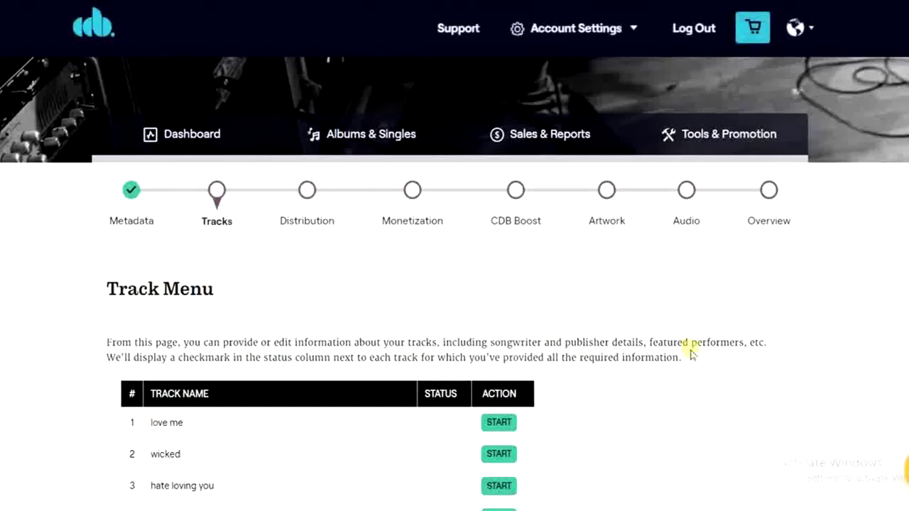
# Start the details for track 1, 'love me', from the Track Menu
pyautogui.scroll(-3, 887, 311)
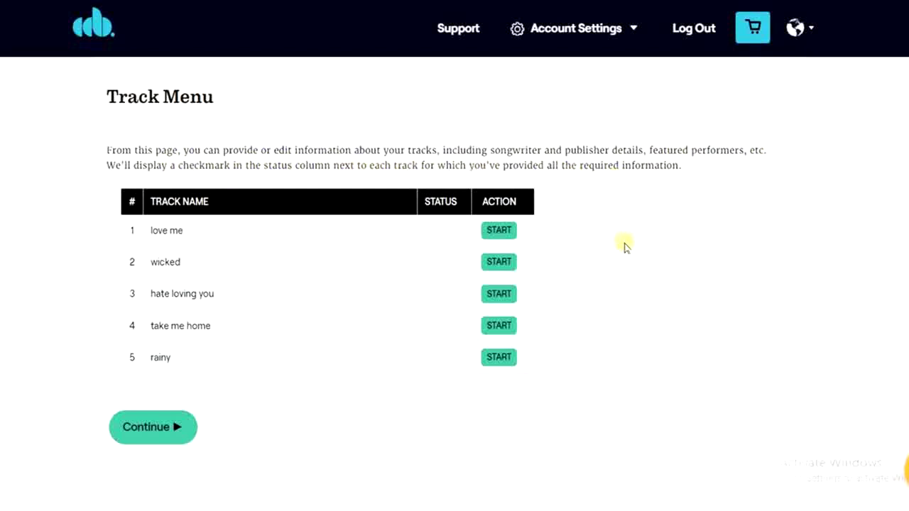
pyautogui.click(495, 233)
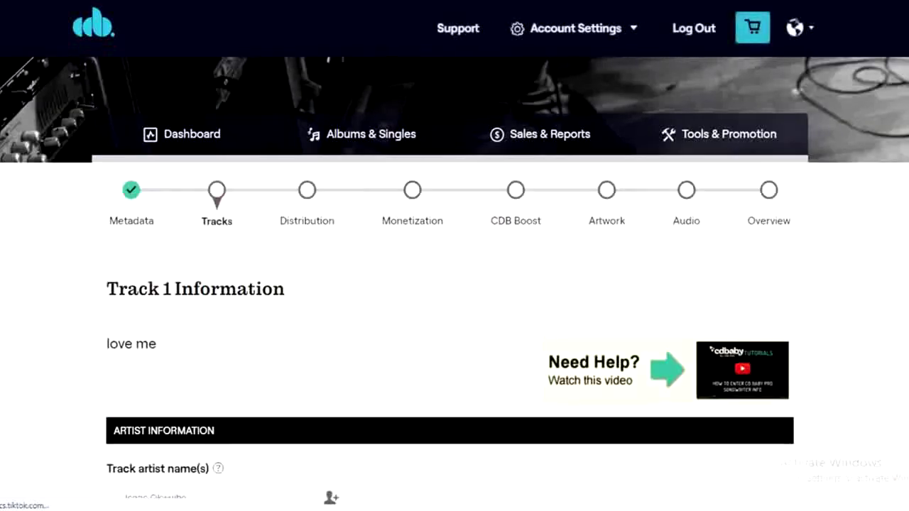
# Set the lyrics language of 'love me' to English
pyautogui.scroll(-4, 455, 284)
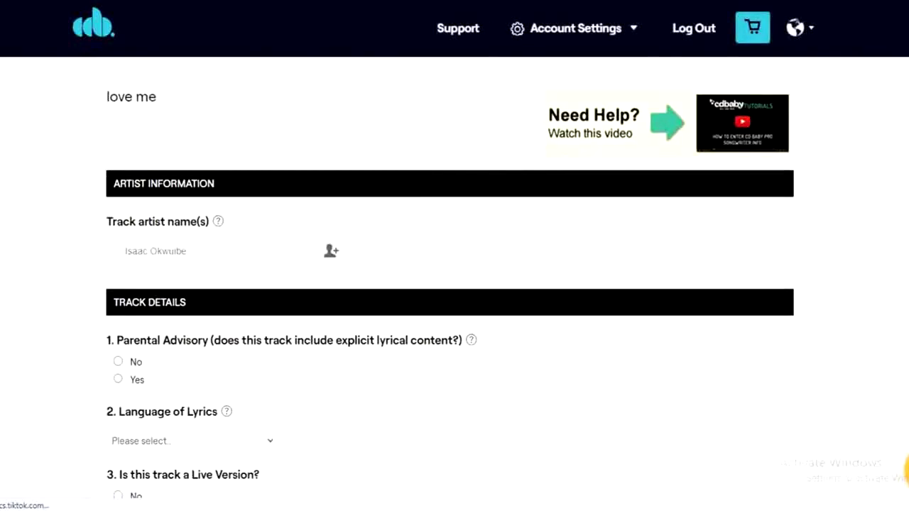
pyautogui.scroll(-2, 454, 284)
pyautogui.scroll(-2, 454, 284)
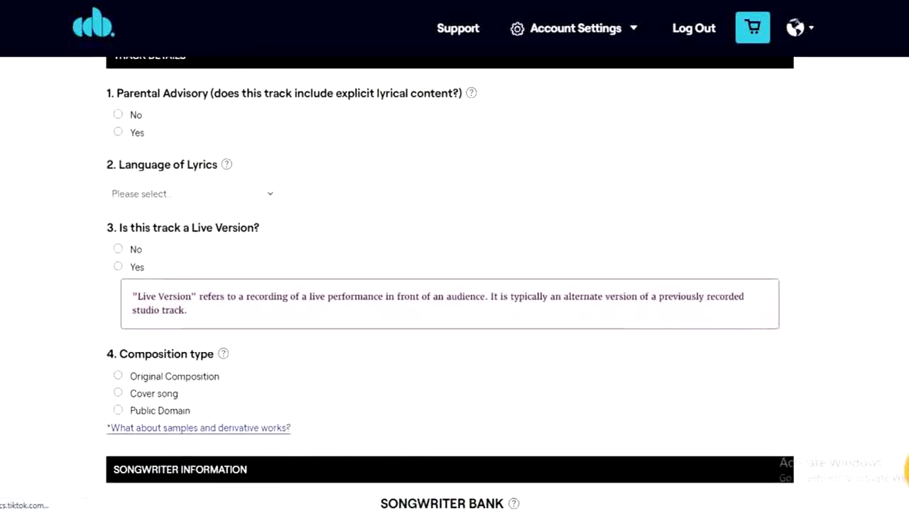
pyautogui.scroll(2, 454, 284)
pyautogui.scroll(2, 454, 284)
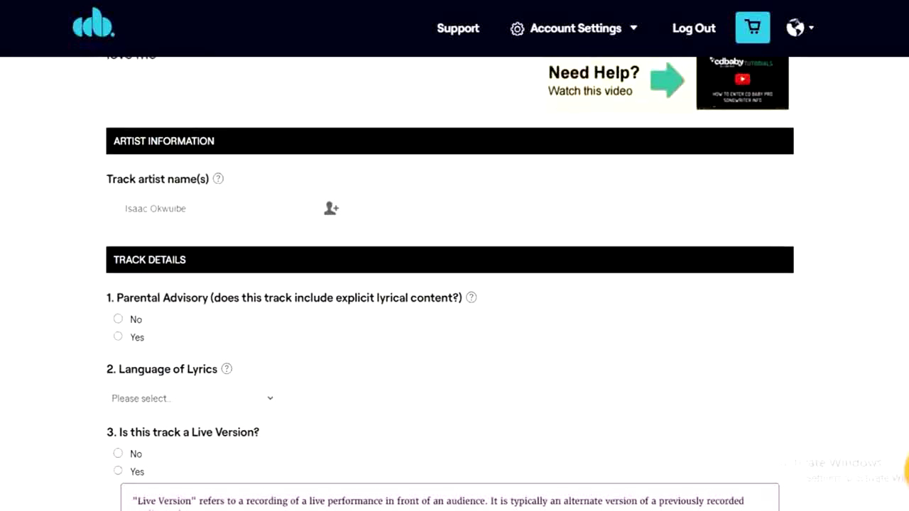
pyautogui.scroll(1, 454, 284)
pyautogui.scroll(2, 454, 284)
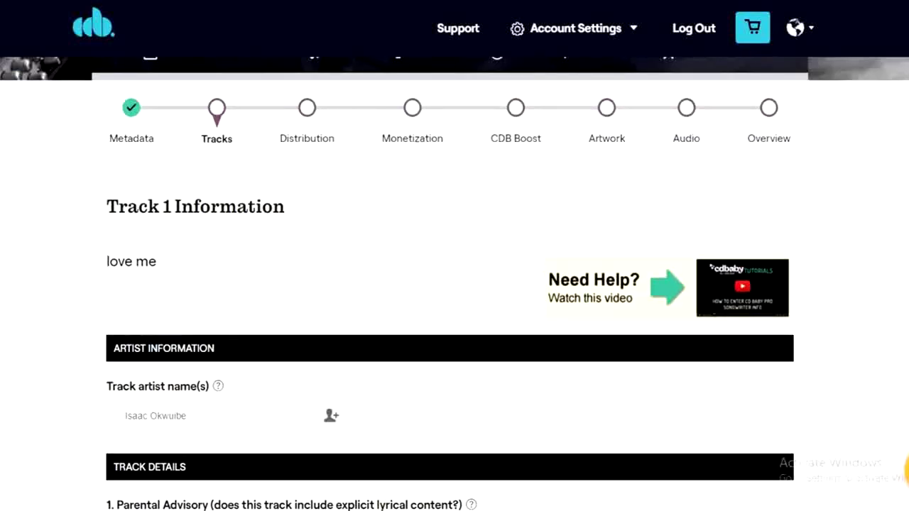
pyautogui.scroll(-2, 454, 284)
pyautogui.scroll(-2, 455, 284)
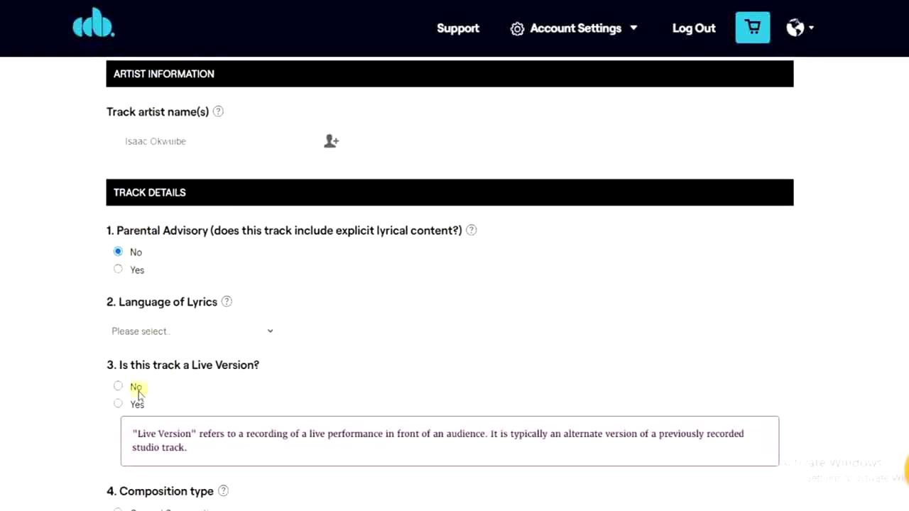
pyautogui.click(219, 335)
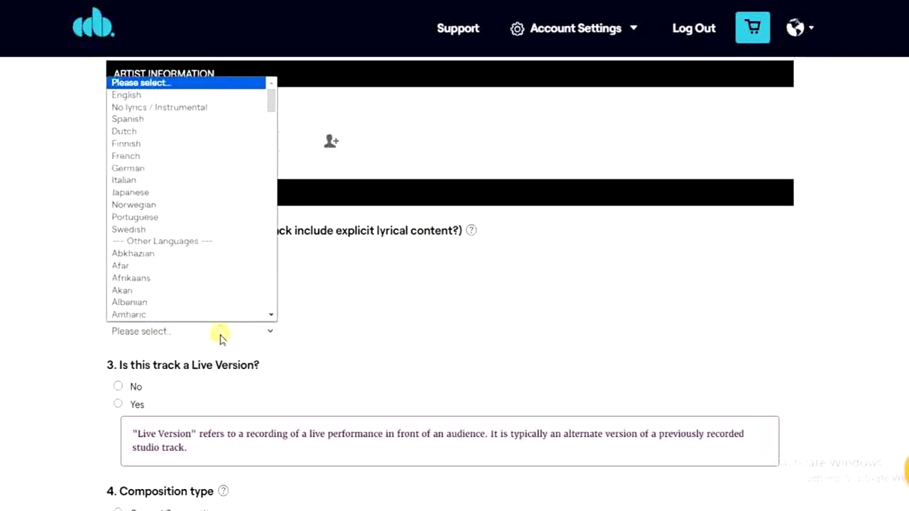
pyautogui.click(142, 95)
# Mark 'love me' as a live version and an original composition
pyautogui.scroll(-1, 35, 263)
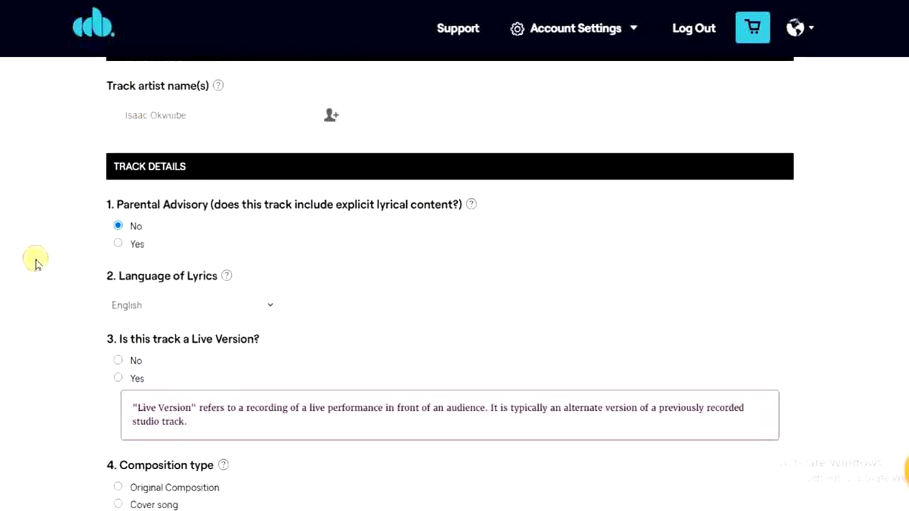
pyautogui.scroll(-1, 36, 262)
pyautogui.scroll(-2, 35, 263)
pyautogui.scroll(-1, 36, 263)
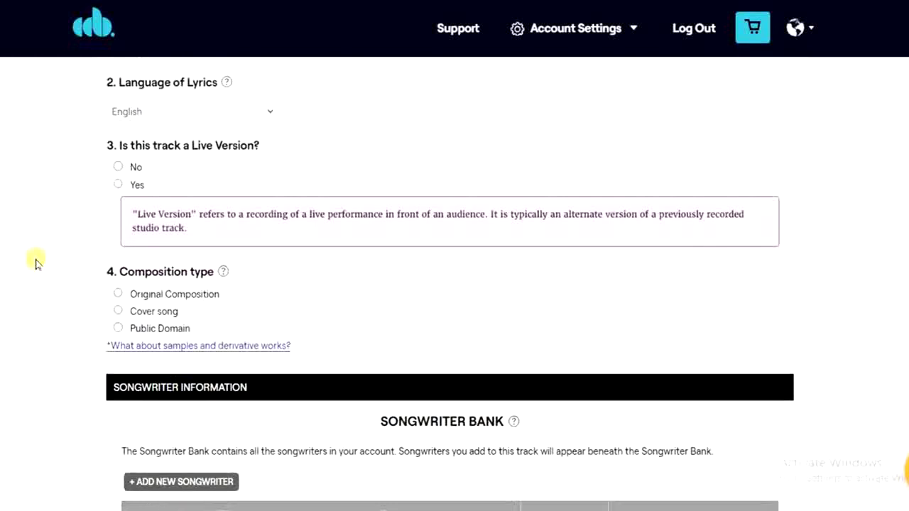
pyautogui.click(117, 185)
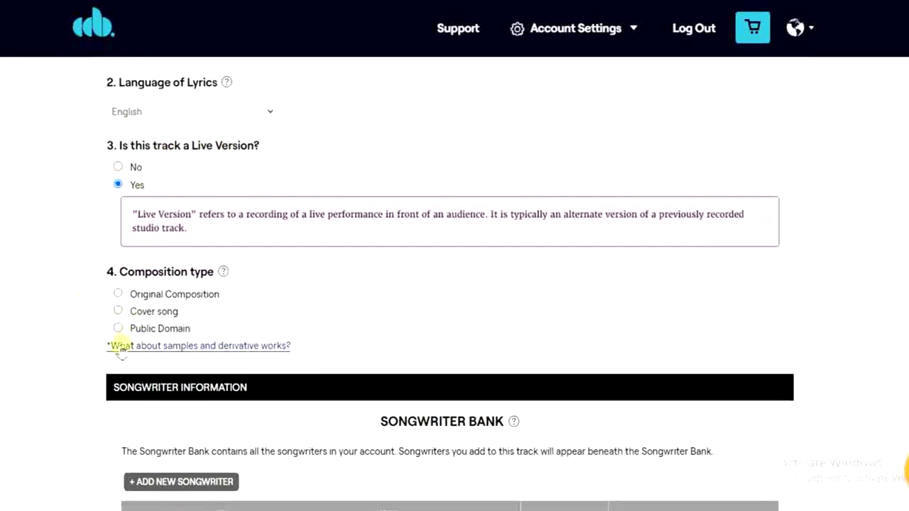
pyautogui.click(117, 294)
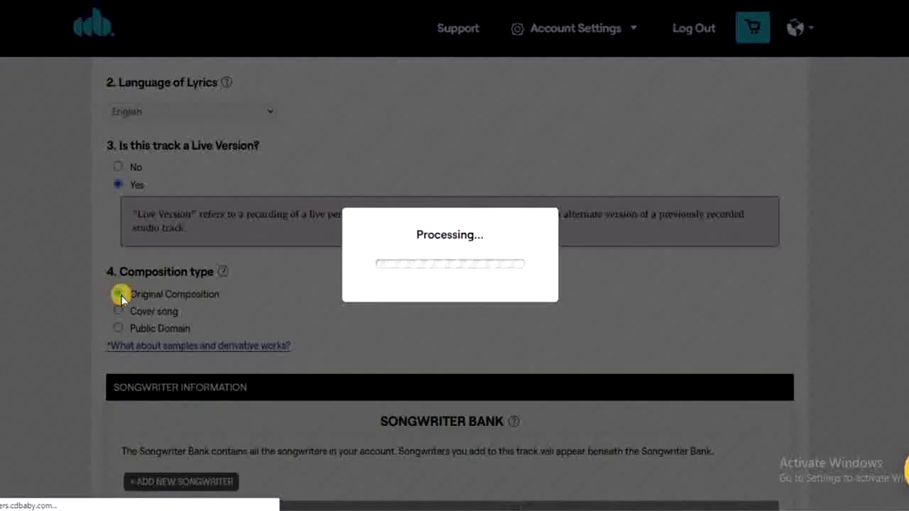
pyautogui.scroll(-3, 121, 298)
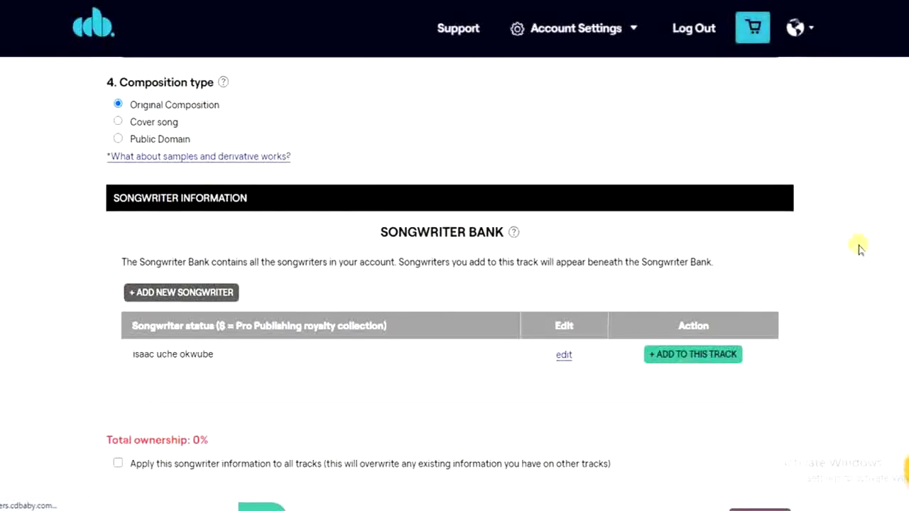
pyautogui.scroll(-1, 859, 249)
pyautogui.scroll(-1, 859, 249)
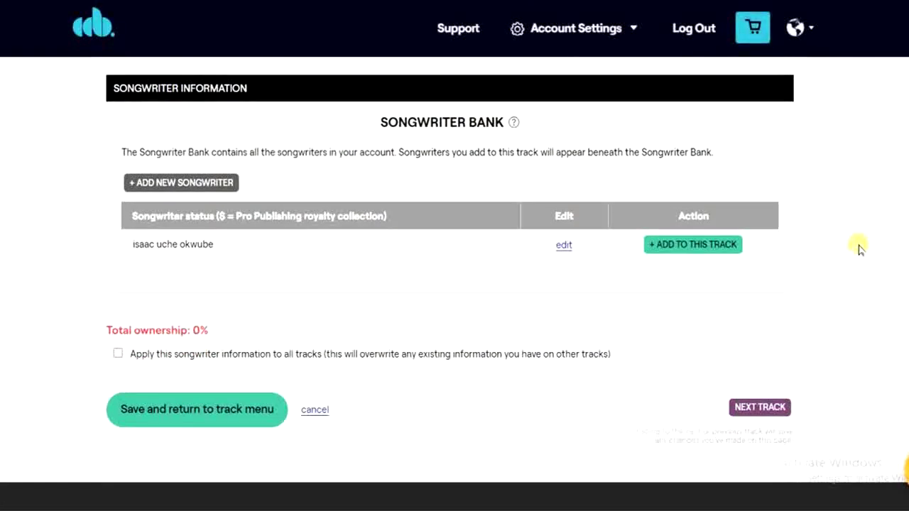
pyautogui.scroll(-2, 860, 249)
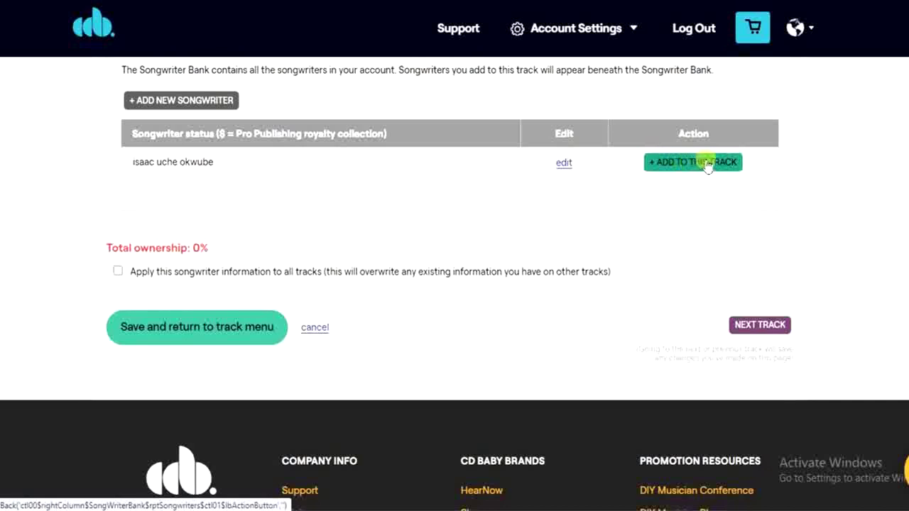
pyautogui.click(707, 163)
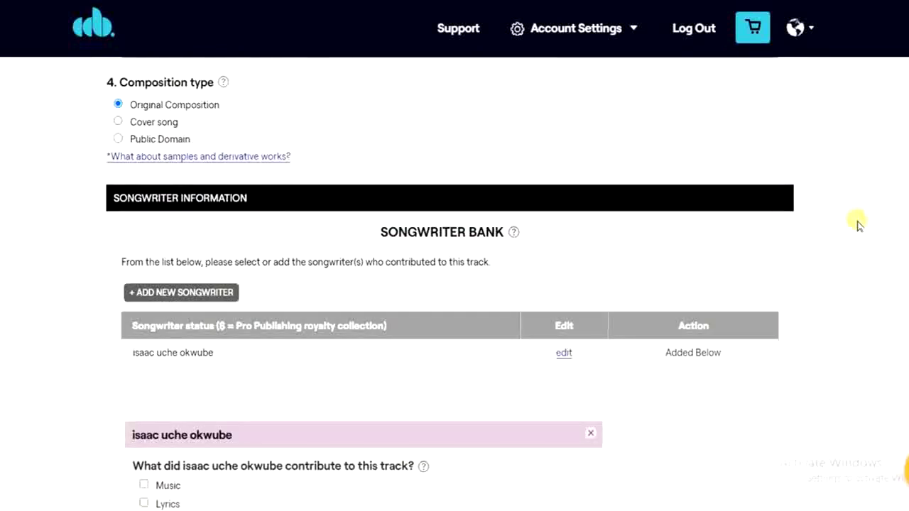
pyautogui.scroll(-1, 857, 224)
pyautogui.scroll(-1, 857, 224)
pyautogui.scroll(-2, 857, 224)
pyautogui.scroll(-1, 857, 224)
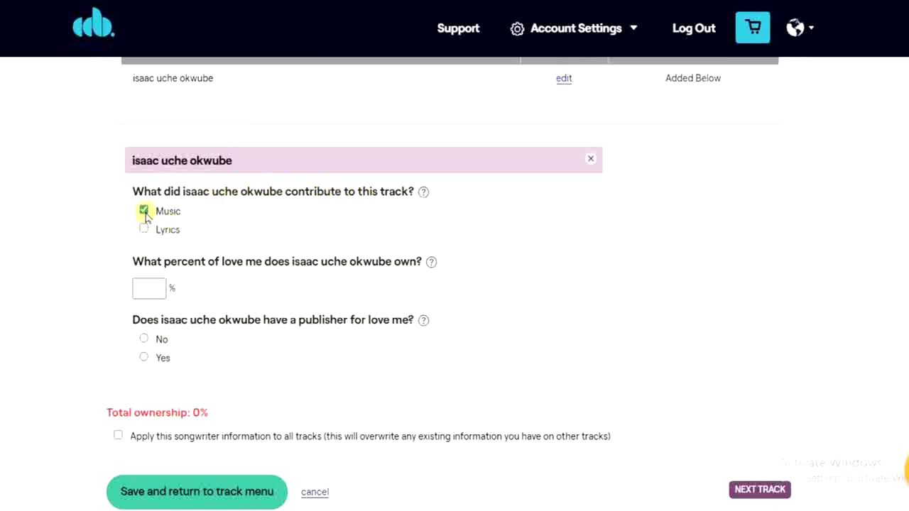
pyautogui.click(145, 289)
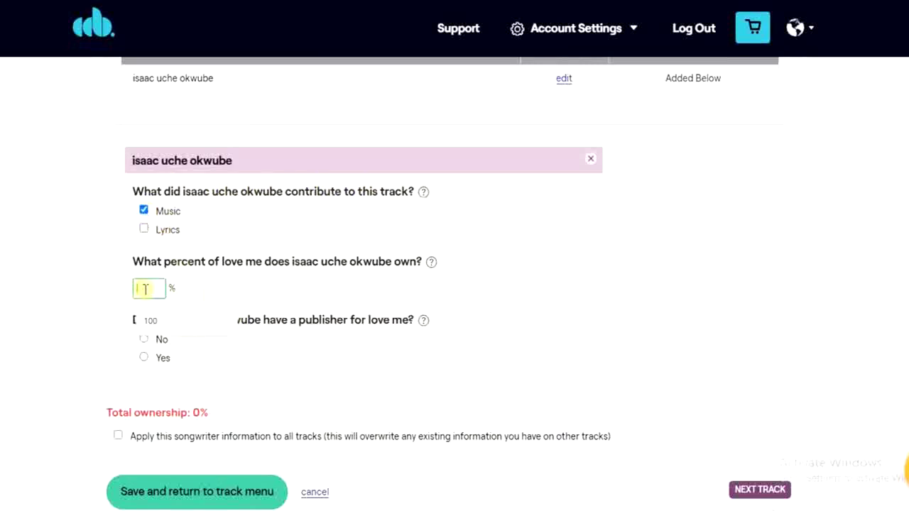
pyautogui.click(151, 320)
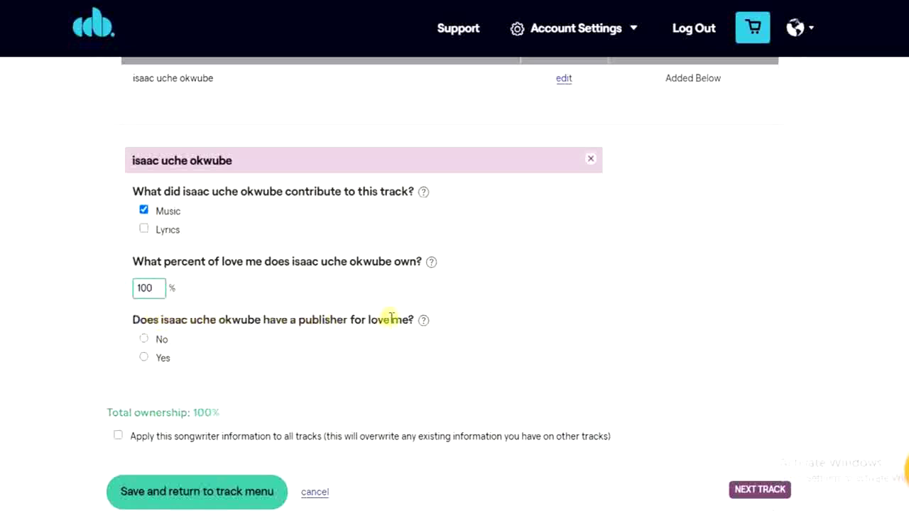
pyautogui.click(143, 341)
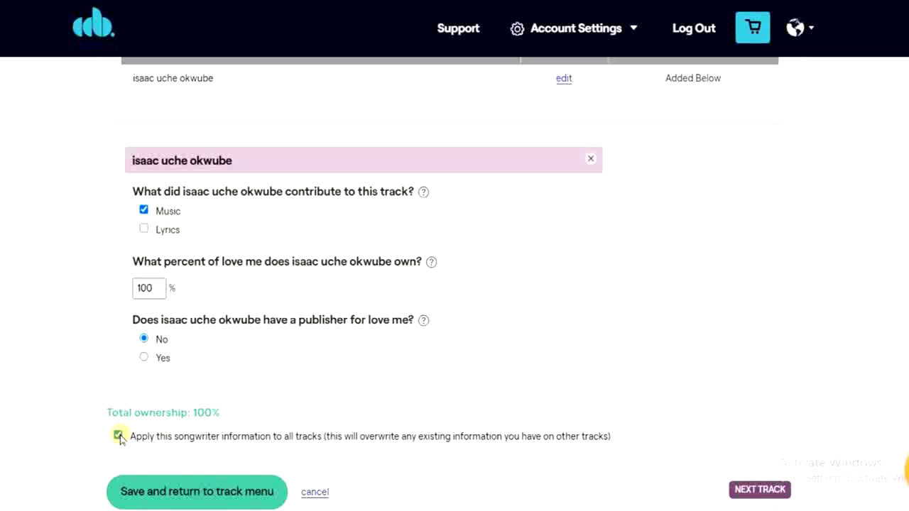
pyautogui.click(180, 497)
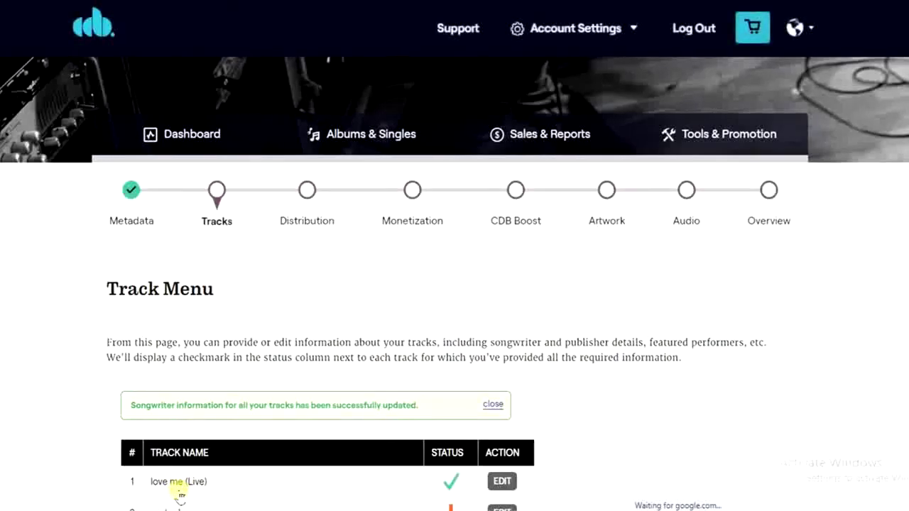
# Open the 'wicked' track details, then continue from the Track Menu to Distribution
pyautogui.scroll(-1, 874, 324)
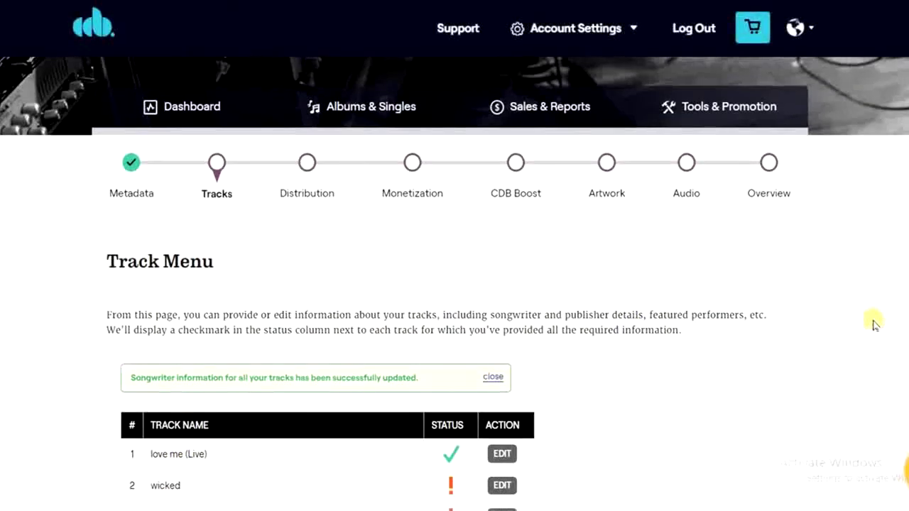
pyautogui.scroll(-1, 873, 324)
pyautogui.scroll(-1, 873, 324)
pyautogui.scroll(-1, 874, 324)
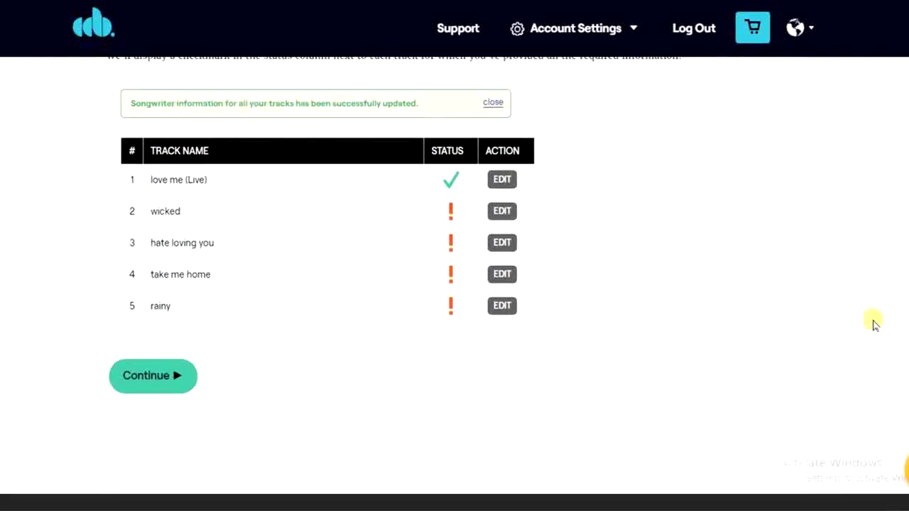
pyautogui.click(502, 213)
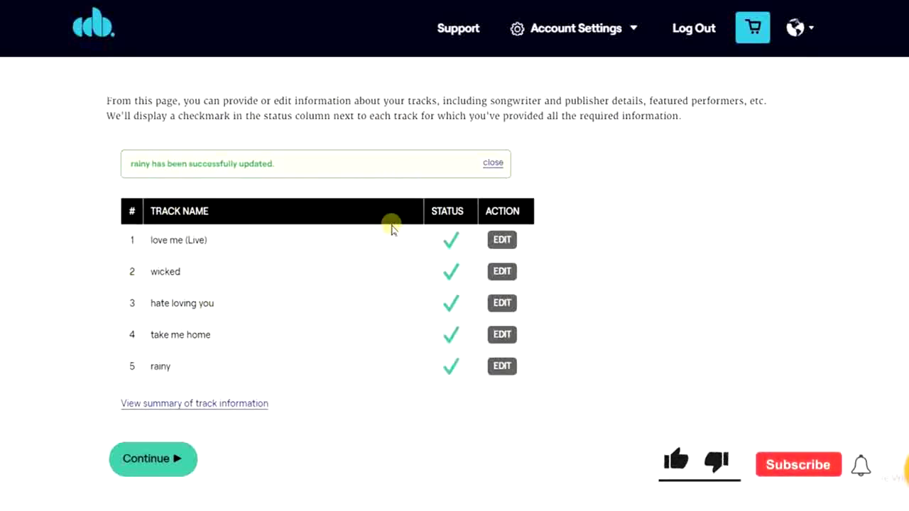
pyautogui.click(152, 459)
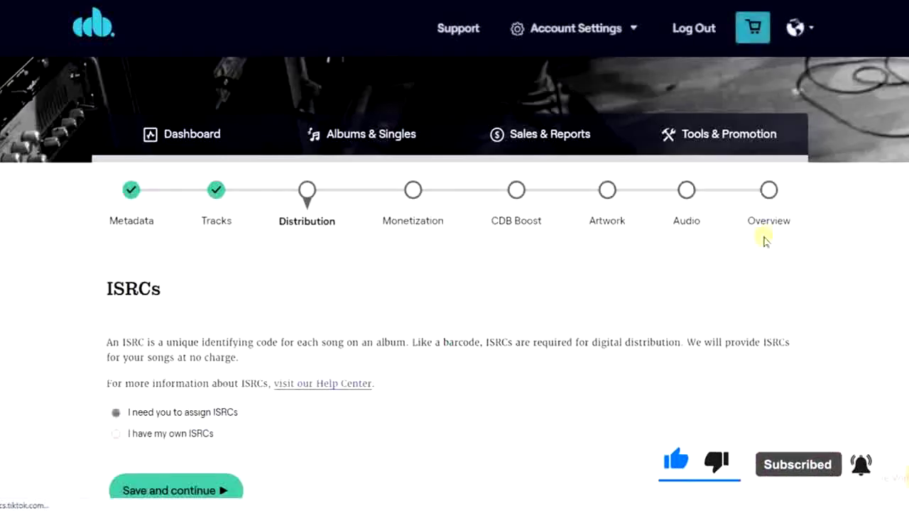
# Accept auto-assigned ISRCs and save Downloads + Streaming distribution with every store checked
pyautogui.scroll(-3, 264, 220)
pyautogui.click(171, 397)
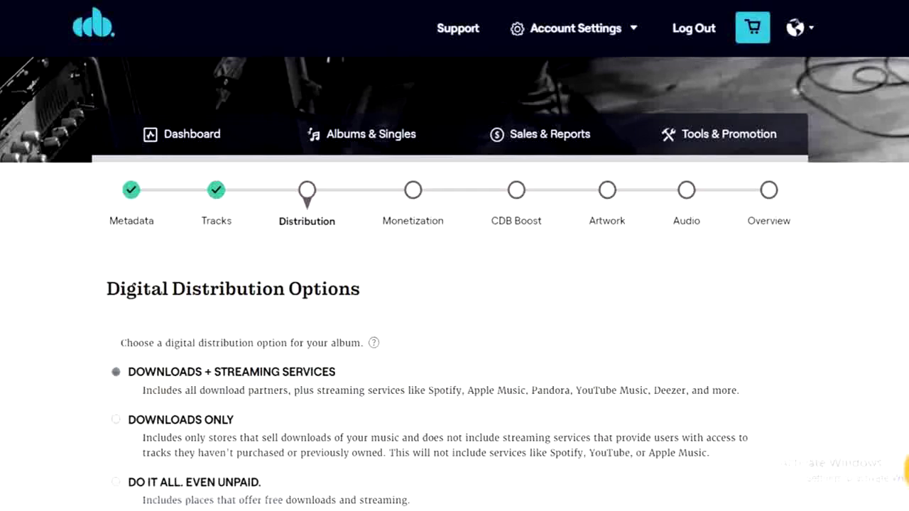
pyautogui.scroll(-3, 455, 284)
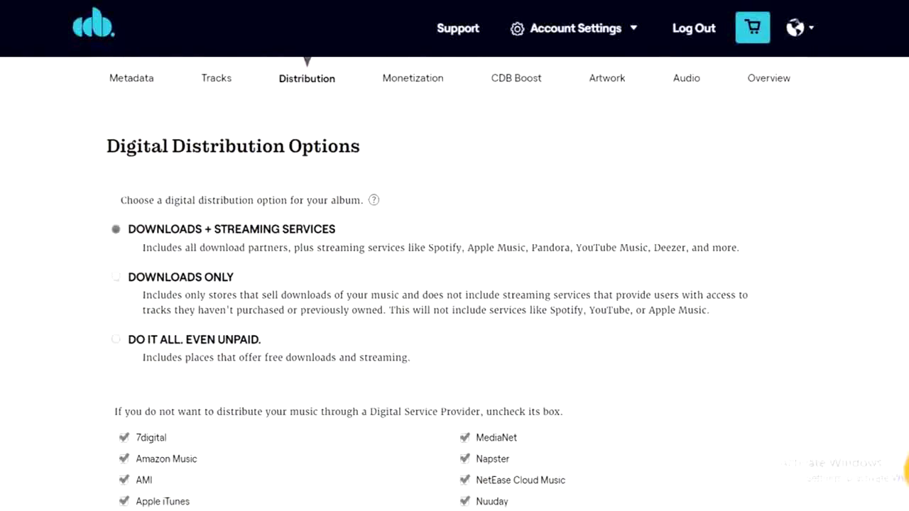
pyautogui.scroll(-2, 455, 284)
pyautogui.scroll(-3, 455, 284)
pyautogui.scroll(-2, 454, 284)
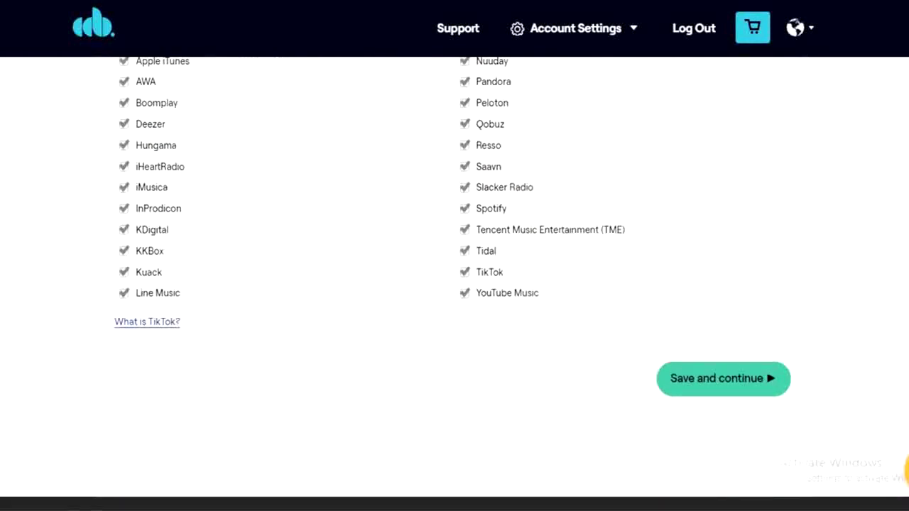
pyautogui.click(708, 380)
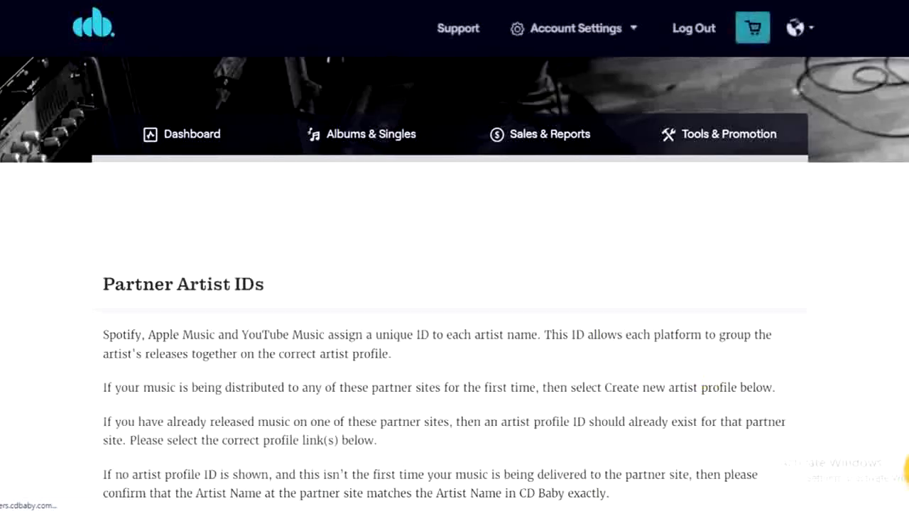
# Skip Partner Artist IDs with no profiles chosen, confirming in the 'Are you sure?' dialog
pyautogui.scroll(-1, 454, 284)
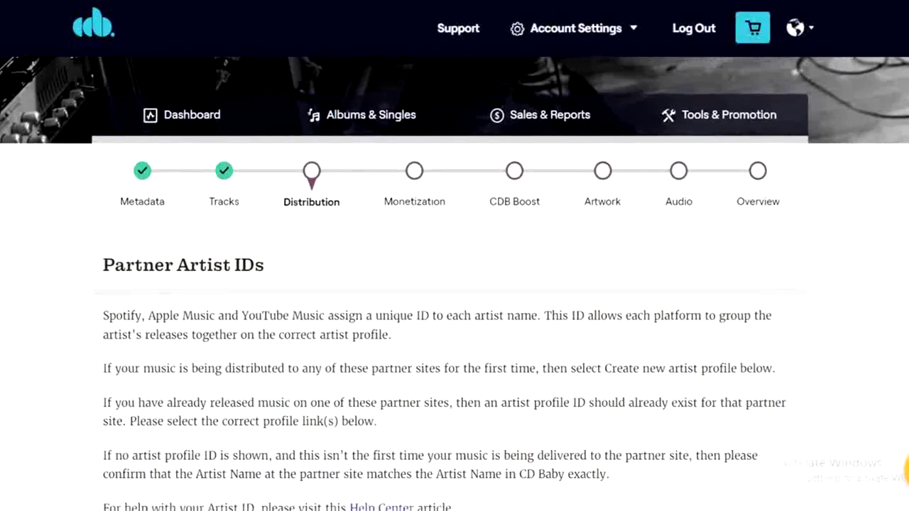
pyautogui.scroll(-1, 454, 284)
pyautogui.scroll(-1, 455, 284)
pyautogui.scroll(-2, 455, 285)
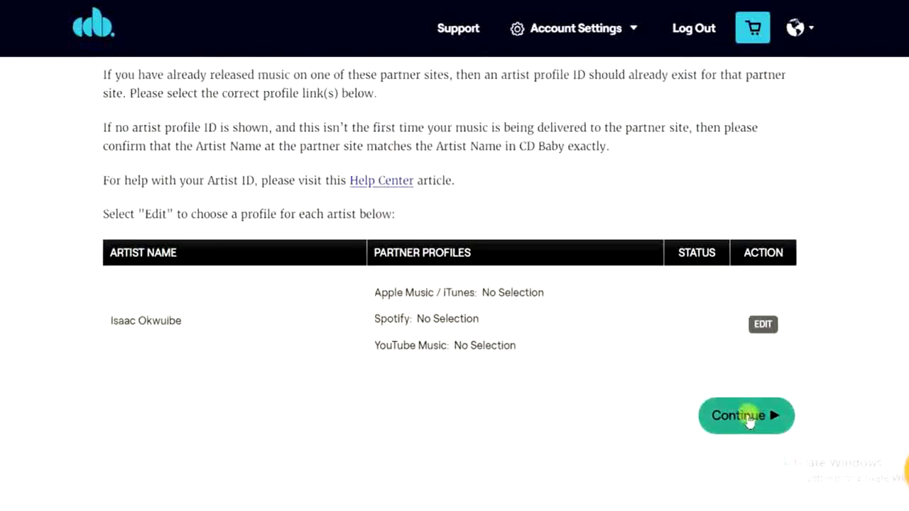
pyautogui.click(745, 415)
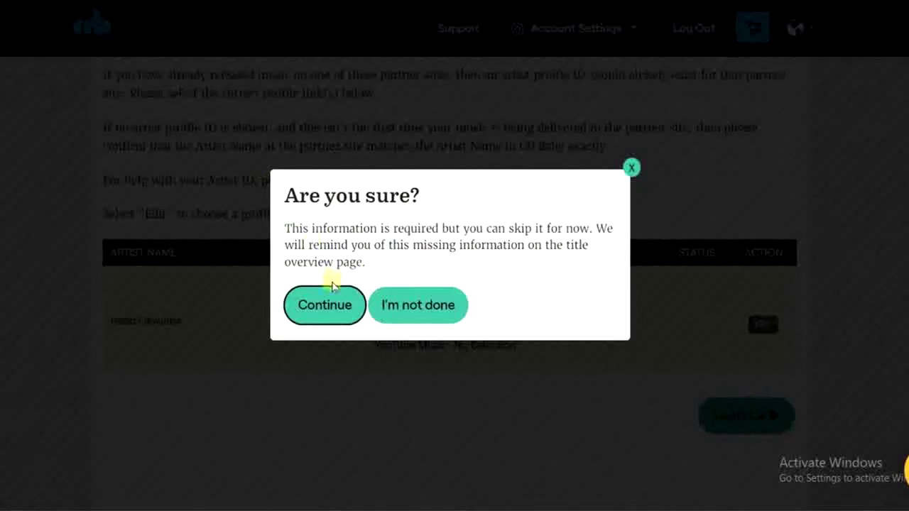
pyautogui.click(321, 307)
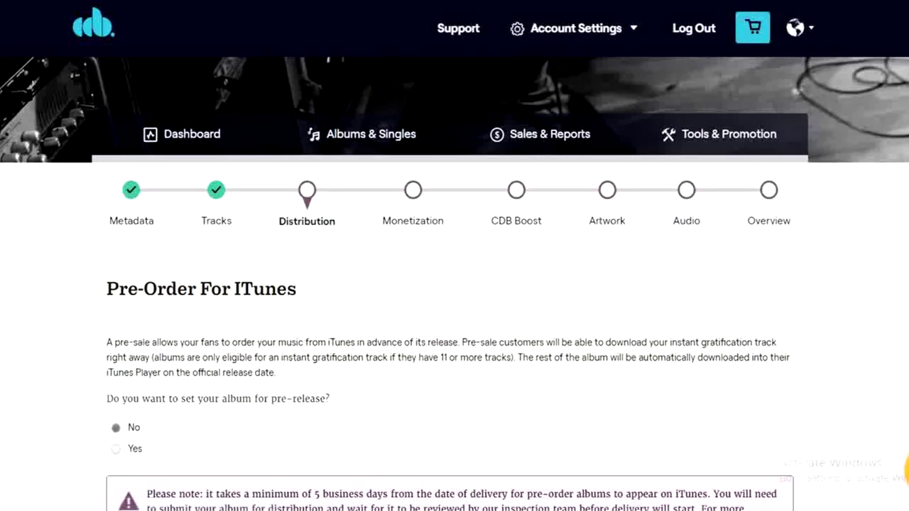
# Save 'No' as the iTunes pre-release answer
pyautogui.scroll(-2, 454, 284)
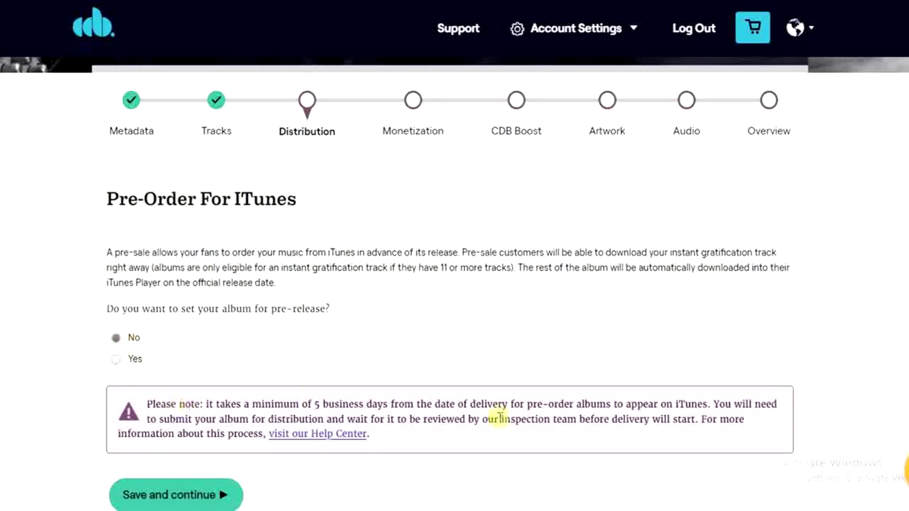
pyautogui.scroll(-3, 454, 284)
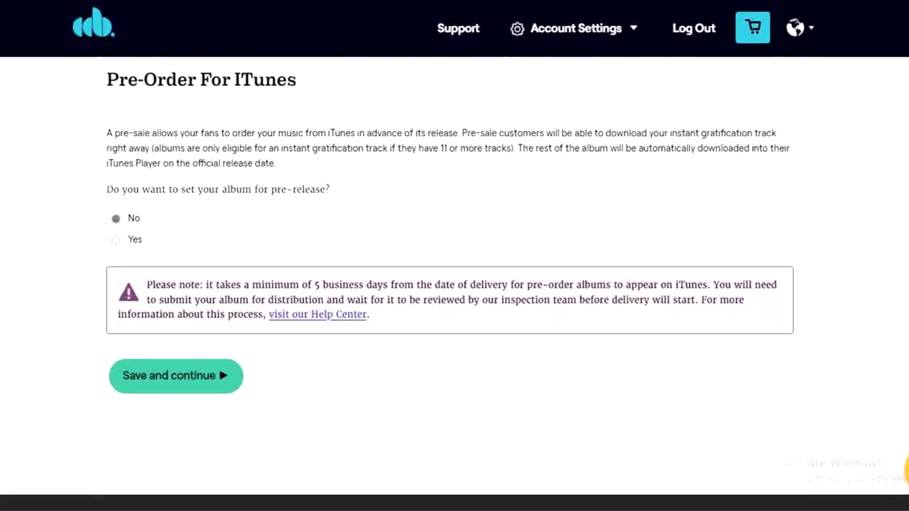
pyautogui.click(147, 374)
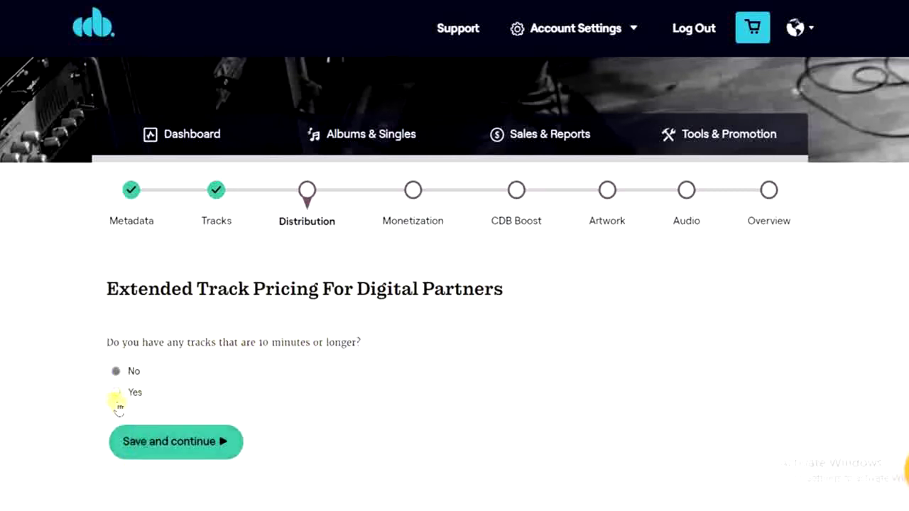
# Save 'No' for 10-minute-plus tracks and keep the default 60-second clips for all tracks
pyautogui.click(150, 443)
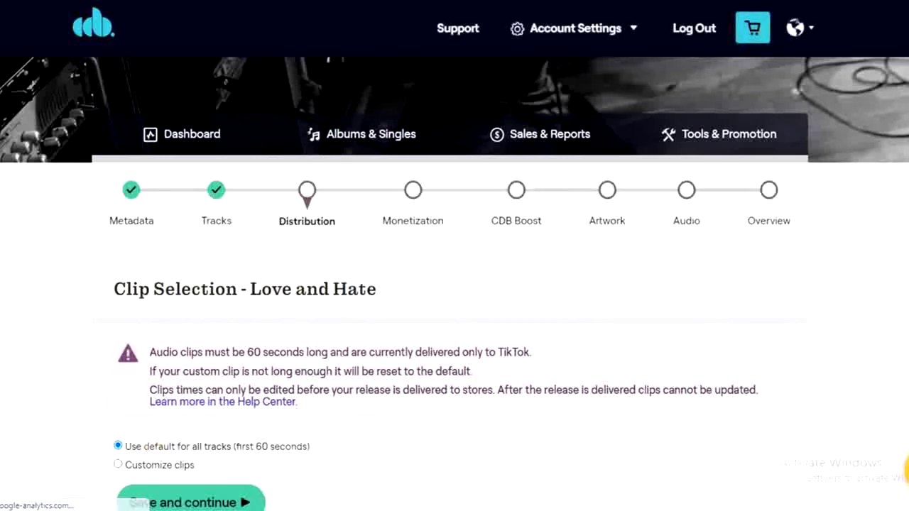
pyautogui.scroll(-2, 454, 260)
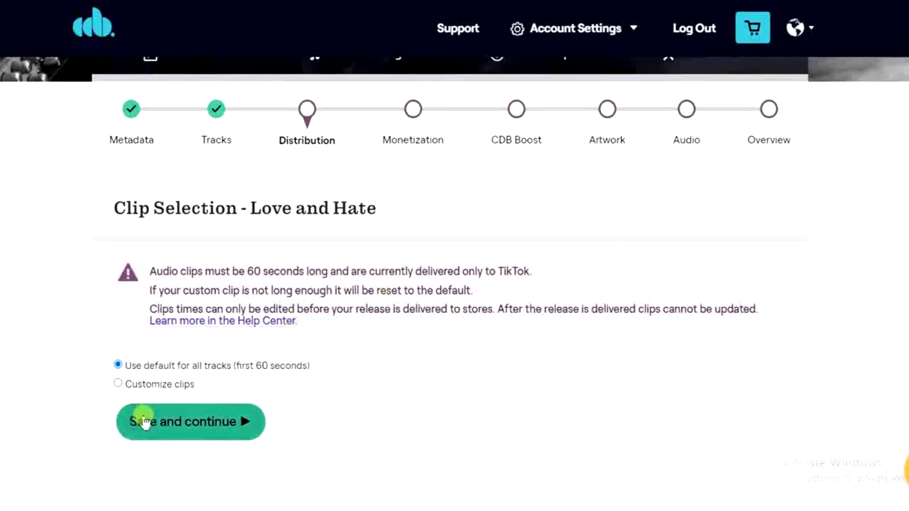
pyautogui.click(190, 425)
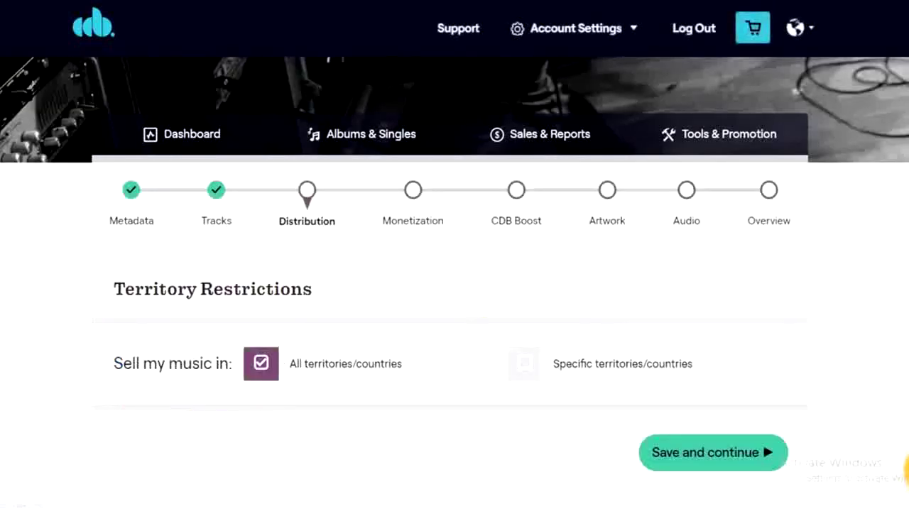
# Save Territory Restrictions with 'All territories/countries' kept checked
pyautogui.scroll(-2, 489, 182)
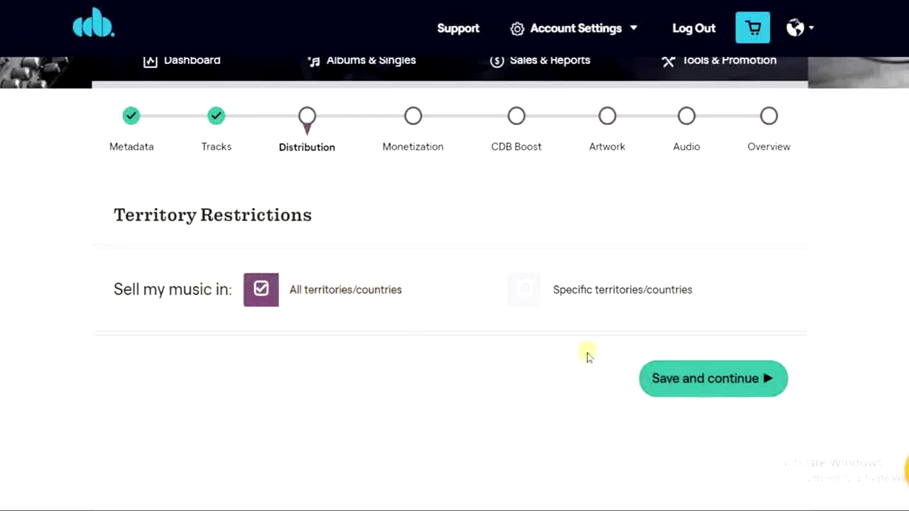
pyautogui.click(716, 384)
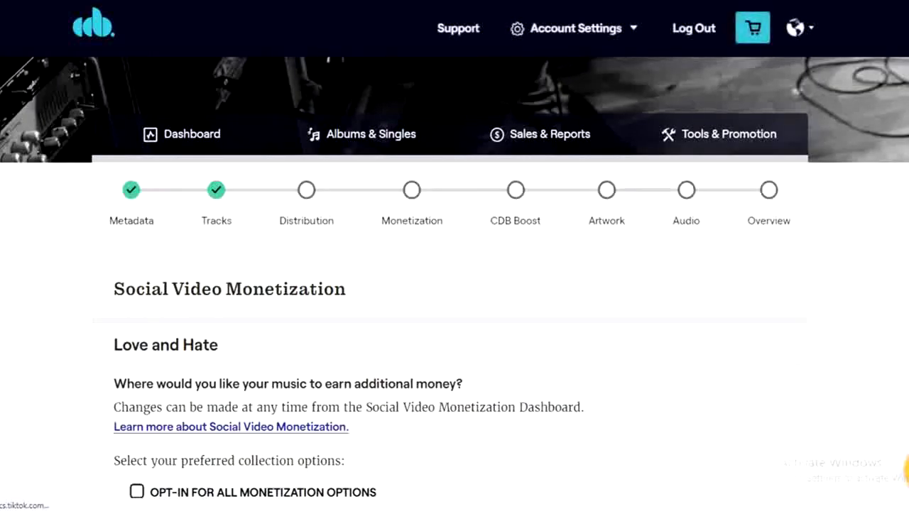
# Save the Social Video Monetization step without changes
pyautogui.scroll(-1, 455, 284)
pyautogui.scroll(-2, 455, 284)
pyautogui.scroll(-1, 455, 284)
pyautogui.scroll(-2, 455, 284)
pyautogui.scroll(-1, 455, 284)
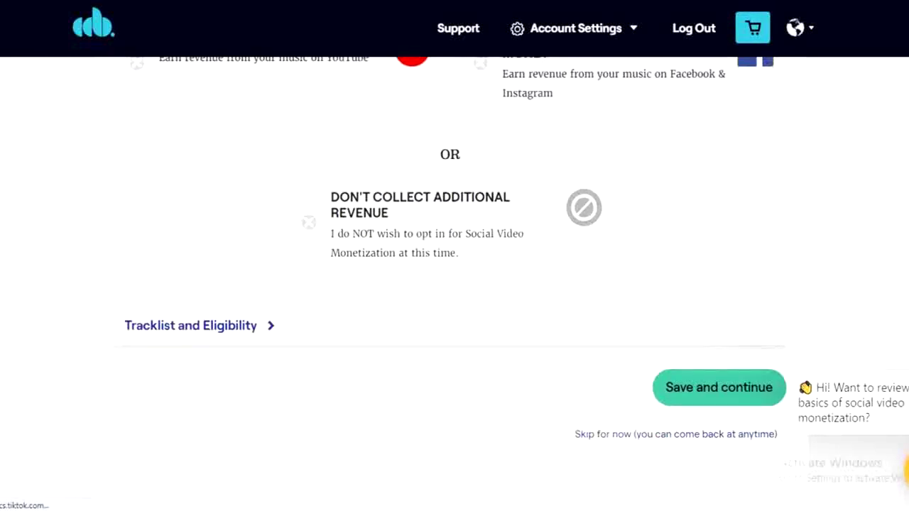
pyautogui.click(716, 394)
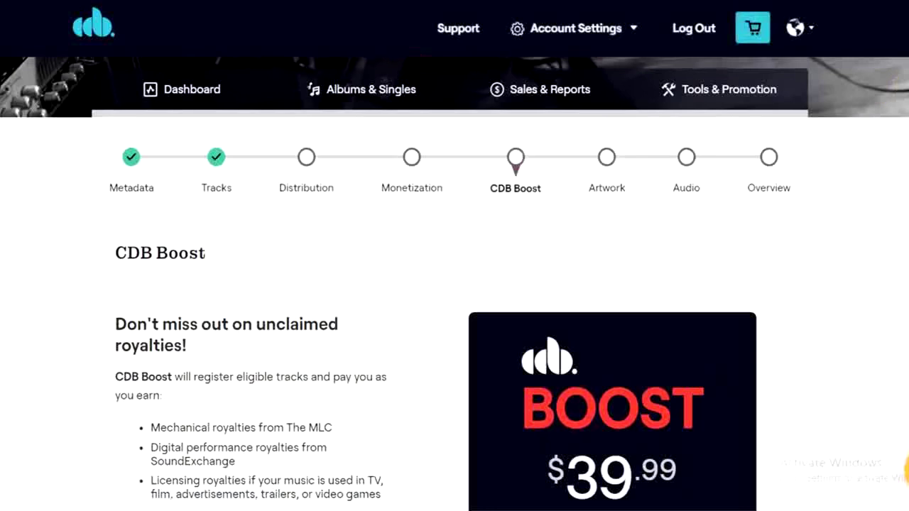
# Decline the paid CDB Boost add-on with 'I don't want CDB Boost'
pyautogui.scroll(-2, 454, 284)
pyautogui.scroll(-3, 454, 285)
pyautogui.scroll(-5, 454, 284)
pyautogui.scroll(-3, 454, 284)
pyautogui.scroll(-1, 454, 284)
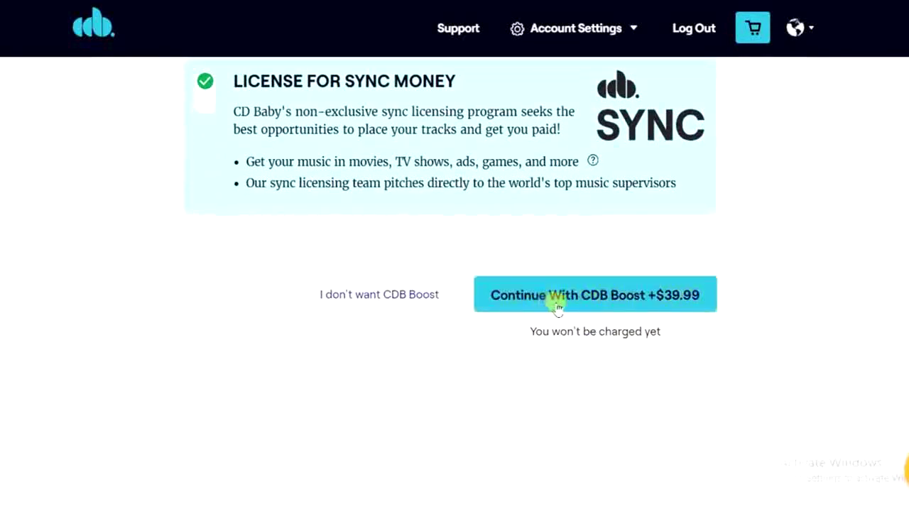
pyautogui.click(370, 298)
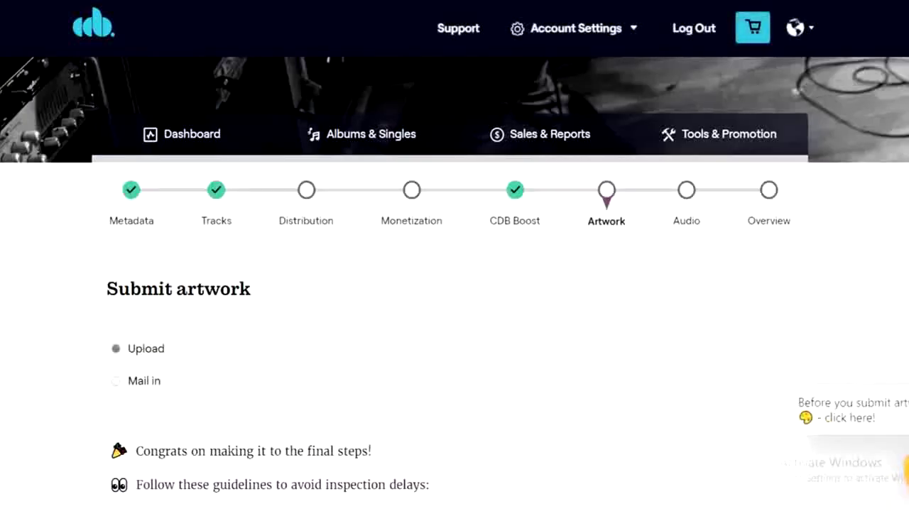
# Scroll Submit Artwork, with Upload kept, down to the guidelines and empty upload box
pyautogui.scroll(-1, 455, 284)
pyautogui.scroll(-1, 455, 284)
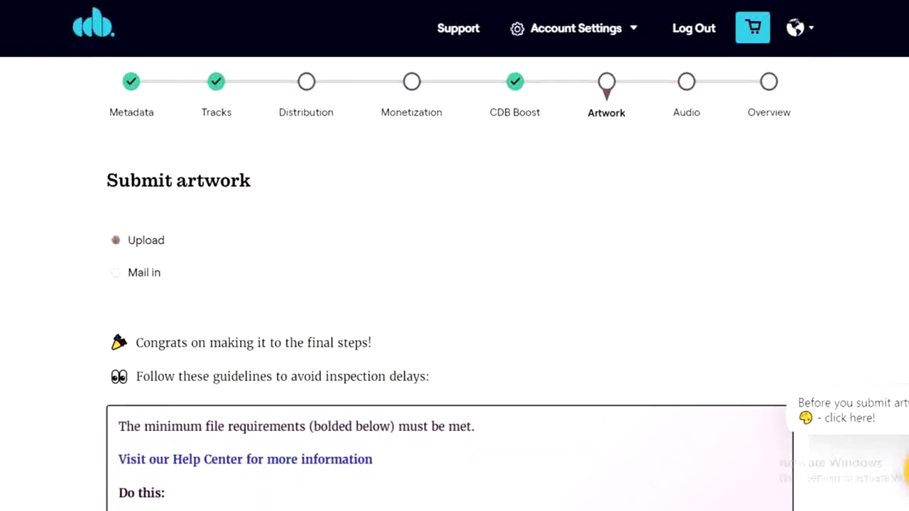
pyautogui.scroll(-1, 449, 284)
pyautogui.scroll(-1, 450, 284)
pyautogui.scroll(-2, 449, 284)
pyautogui.scroll(-2, 449, 284)
pyautogui.scroll(-2, 449, 284)
pyautogui.scroll(-2, 450, 284)
pyautogui.scroll(-3, 450, 285)
pyautogui.scroll(-1, 450, 284)
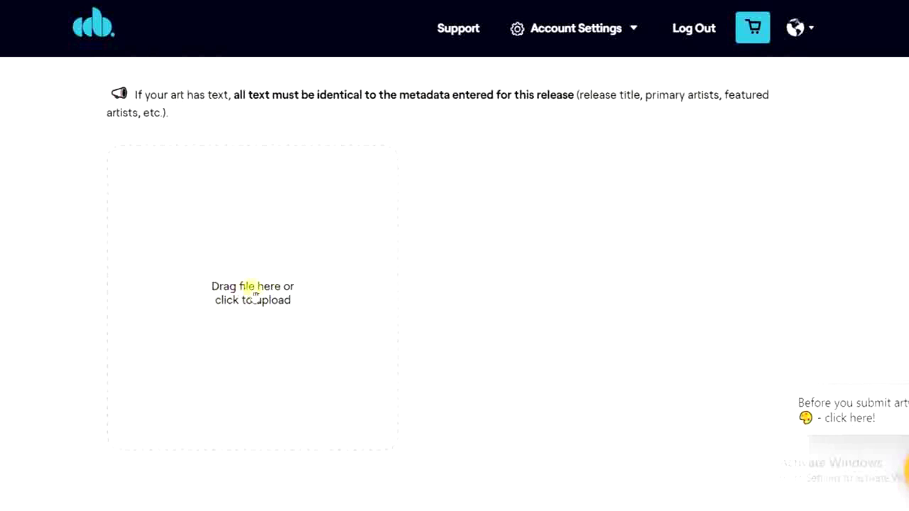
# Bring up the Open dialog for the artwork upload area
pyautogui.click(272, 292)
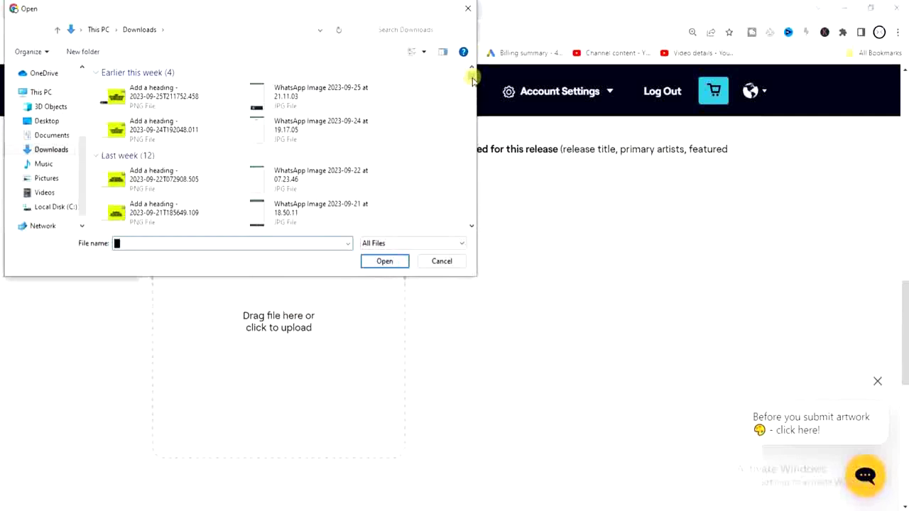
pyautogui.moveTo(472, 81); pyautogui.dragTo(475, 120)
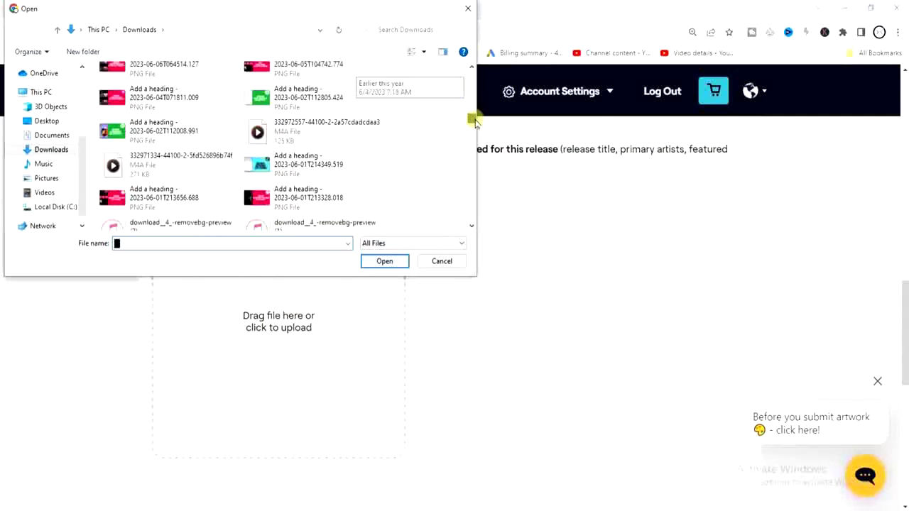
pyautogui.moveTo(475, 121)
pyautogui.mouseDown()
pyautogui.moveTo(473, 152)
pyautogui.moveTo(490, 180)
pyautogui.moveTo(501, 131)
pyautogui.moveTo(474, 113)
pyautogui.mouseUp()
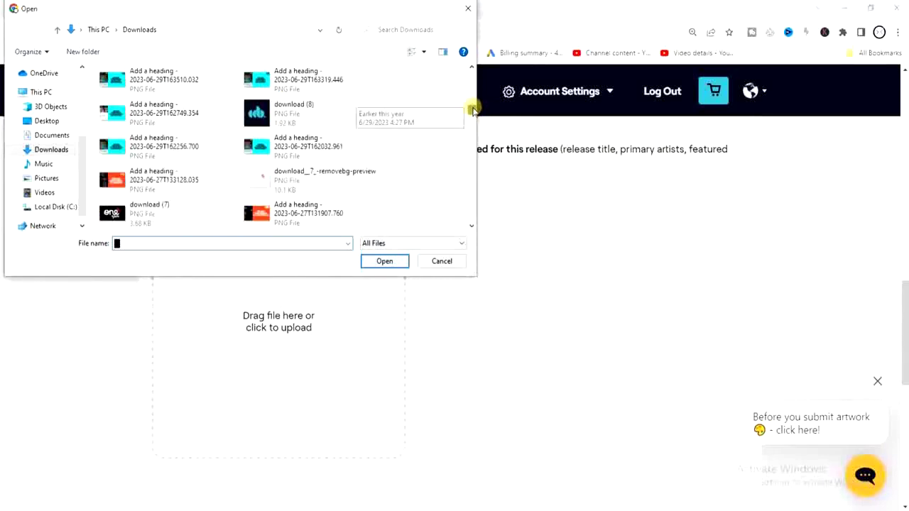
# Pick 'Untitled design (1)' in Downloads and upload it as the album art
pyautogui.scroll(3, 472, 108)
pyautogui.scroll(5, 472, 106)
pyautogui.scroll(3, 472, 105)
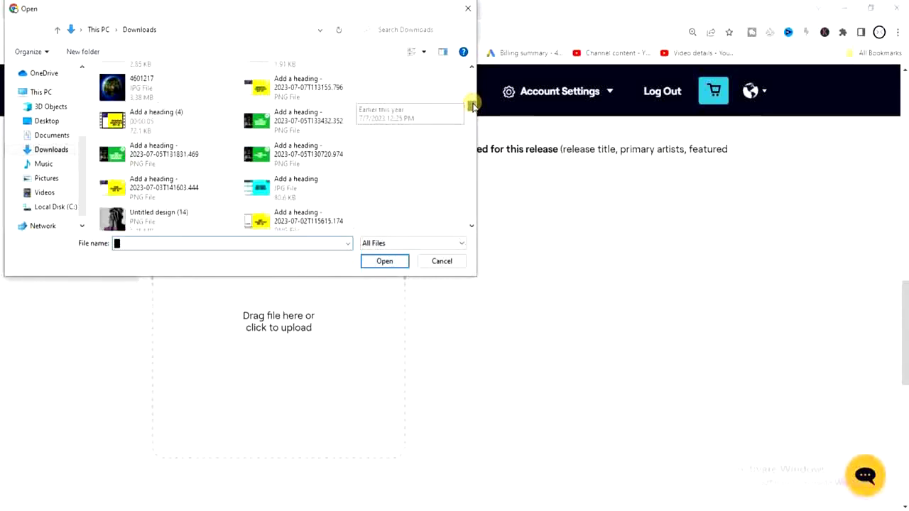
pyautogui.scroll(-2, 472, 107)
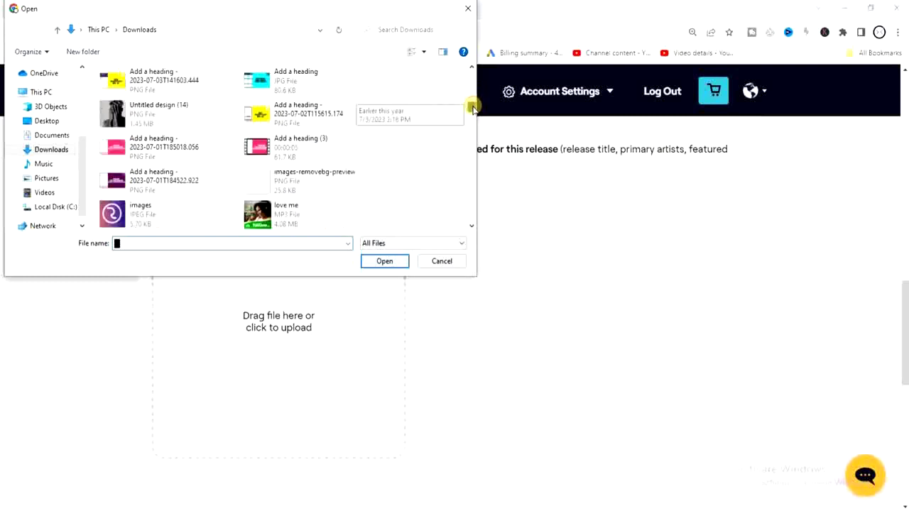
pyautogui.scroll(-2, 472, 108)
pyautogui.scroll(-1, 472, 109)
pyautogui.scroll(-2, 472, 111)
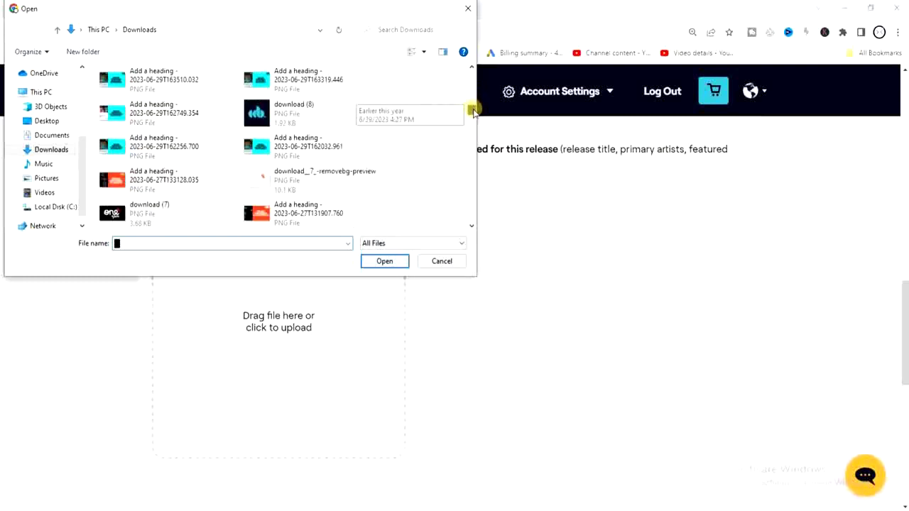
pyautogui.moveTo(472, 112); pyautogui.dragTo(475, 115)
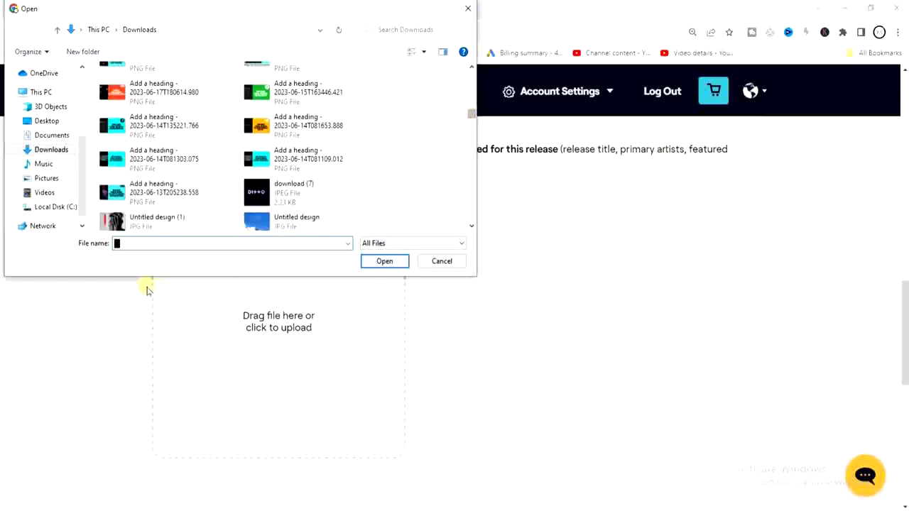
pyautogui.click(151, 226)
pyautogui.click(384, 260)
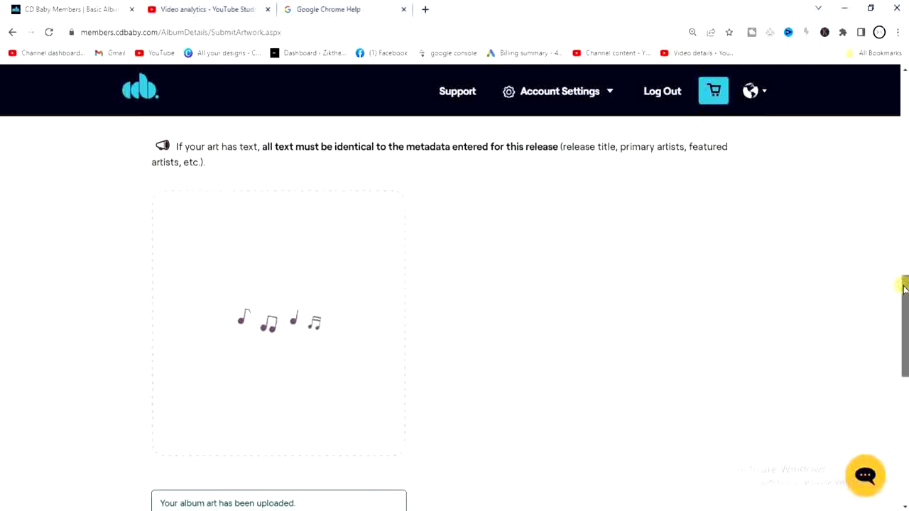
# Scroll past the 'album art has been uploaded' message and save the artwork
pyautogui.moveTo(905, 287)
pyautogui.mouseDown()
pyautogui.moveTo(896, 168)
pyautogui.moveTo(896, 369)
pyautogui.mouseUp()
pyautogui.click(678, 348)
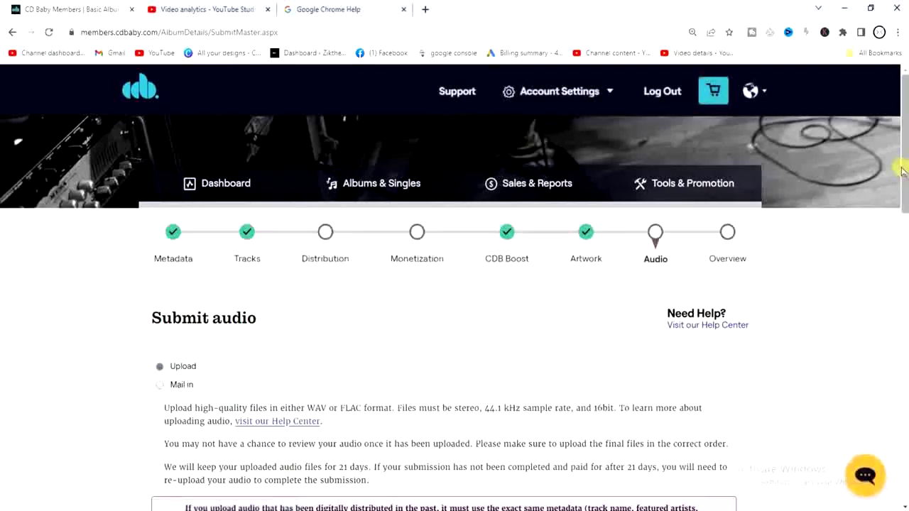
# Upload love me (1).wav from Downloads for the track 'love me (Live)'
pyautogui.moveTo(903, 171); pyautogui.dragTo(906, 304)
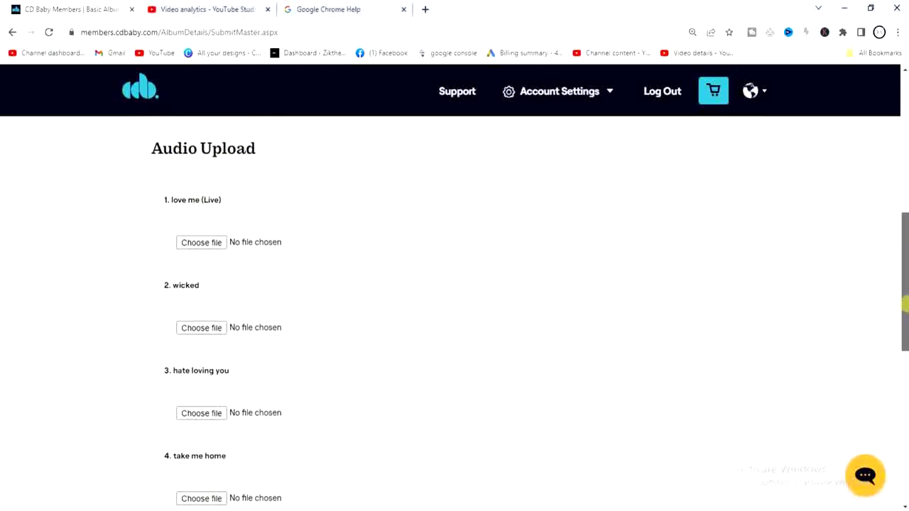
pyautogui.click(199, 245)
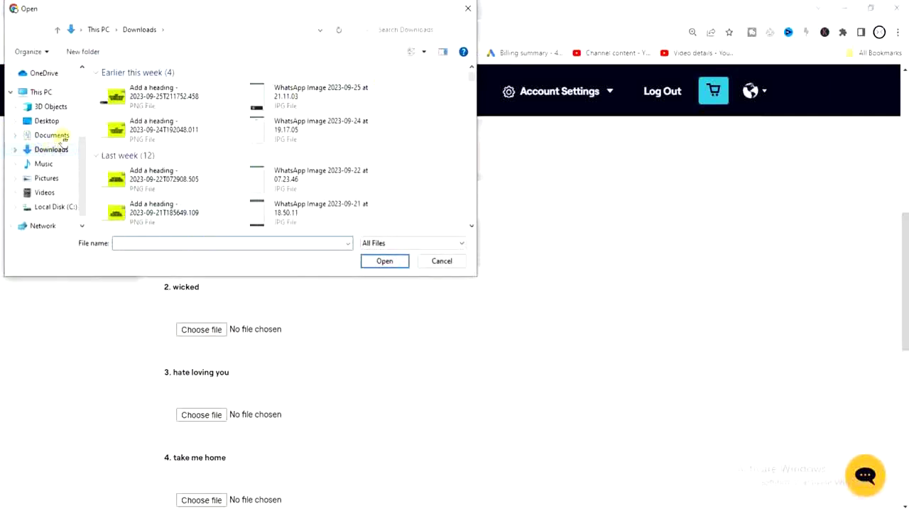
pyautogui.click(62, 138)
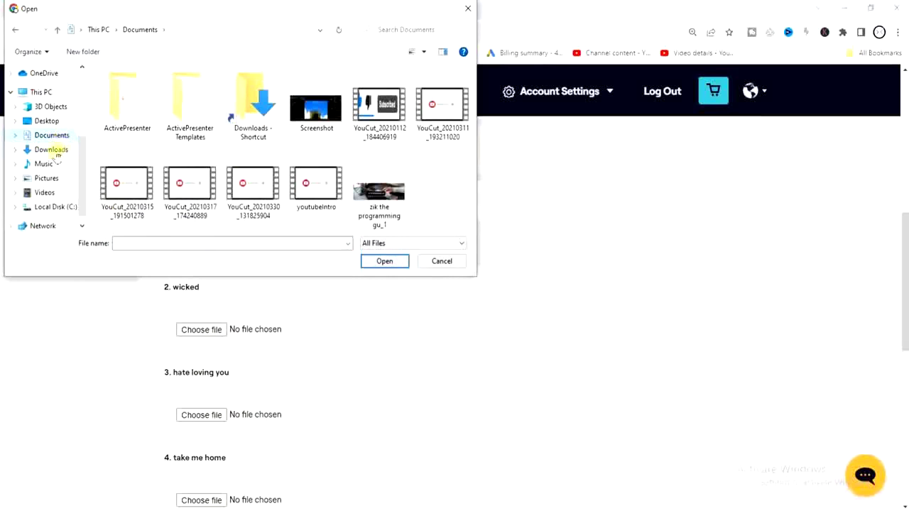
pyautogui.click(56, 150)
pyautogui.click(169, 243)
pyautogui.write('lo')
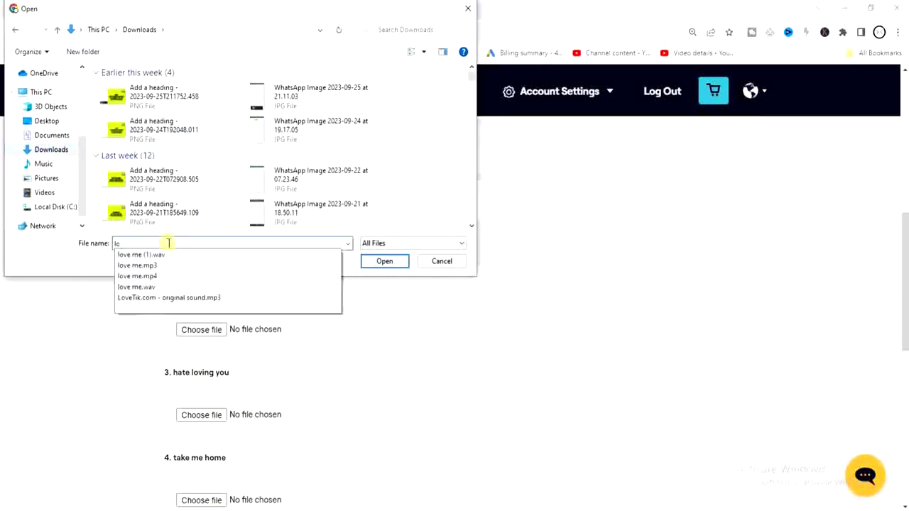
pyautogui.click(149, 255)
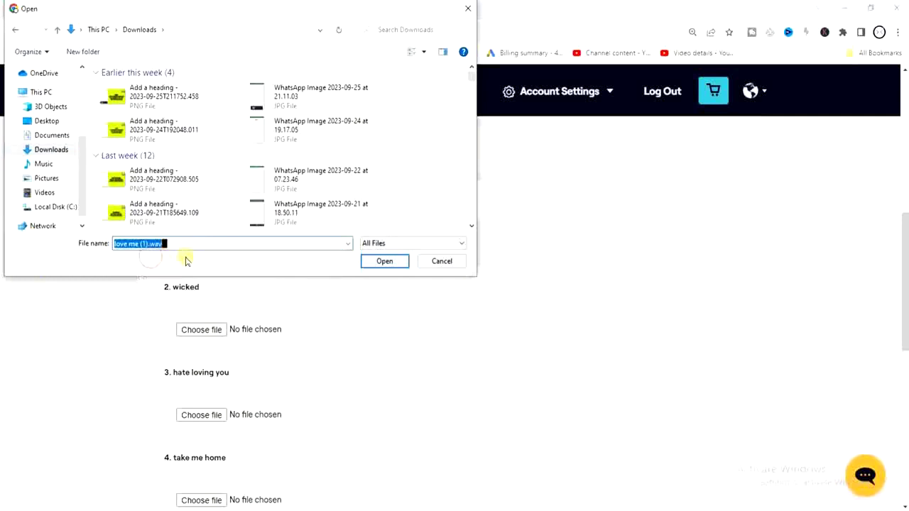
pyautogui.click(384, 261)
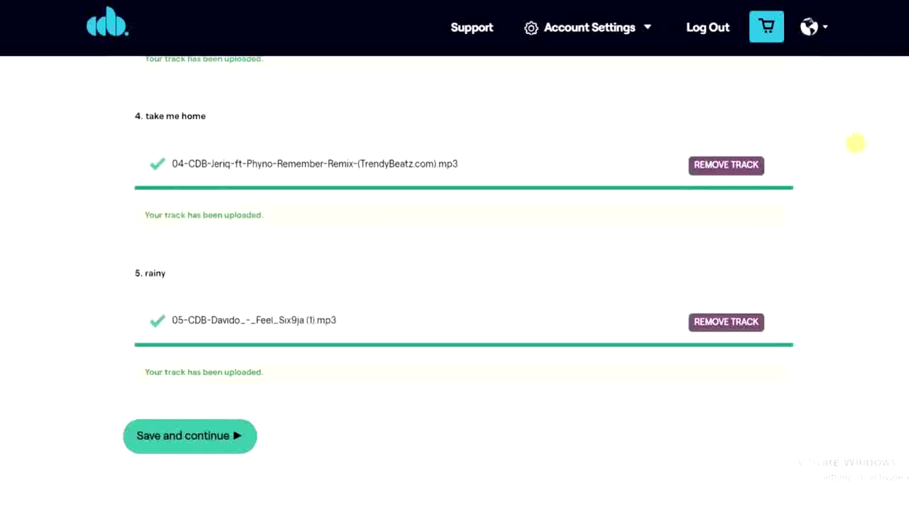
# Check that all five tracks show uploaded and save the audio
pyautogui.scroll(1, 858, 149)
pyautogui.scroll(1, 857, 149)
pyautogui.scroll(4, 858, 150)
pyautogui.scroll(1, 857, 149)
pyautogui.scroll(1, 857, 149)
pyautogui.scroll(3, 857, 150)
pyautogui.scroll(-1, 857, 149)
pyautogui.scroll(-7, 857, 149)
pyautogui.scroll(-4, 857, 149)
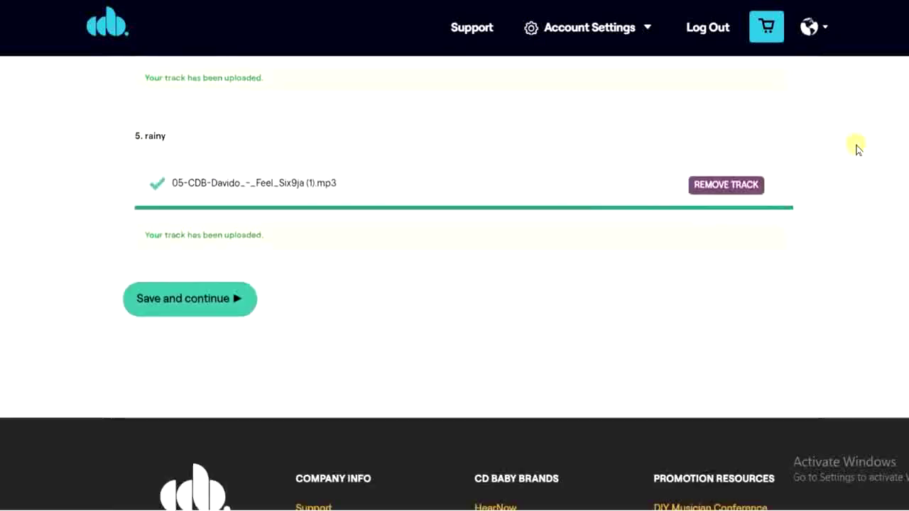
pyautogui.click(176, 302)
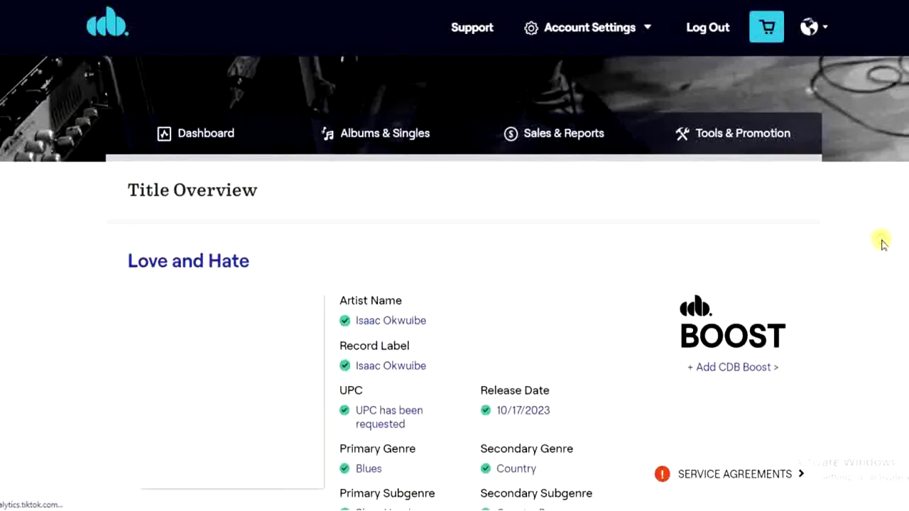
# Scroll through the Love and Hate Title Overview to review its artwork and release details
pyautogui.scroll(-1, 883, 243)
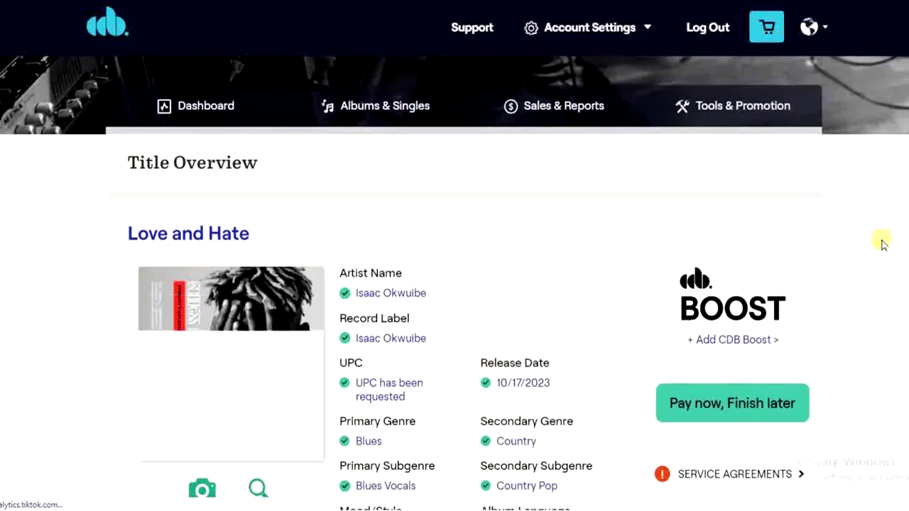
pyautogui.scroll(-2, 883, 243)
pyautogui.scroll(-2, 883, 244)
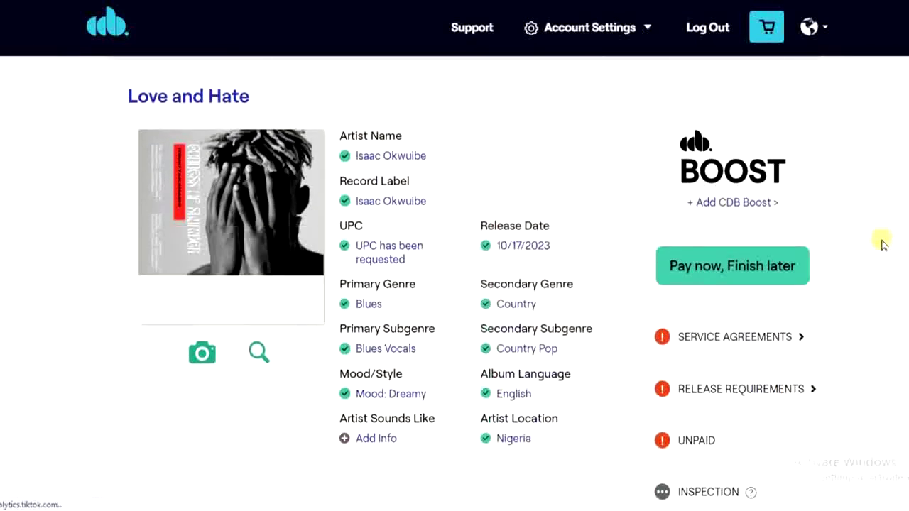
pyautogui.scroll(2, 882, 244)
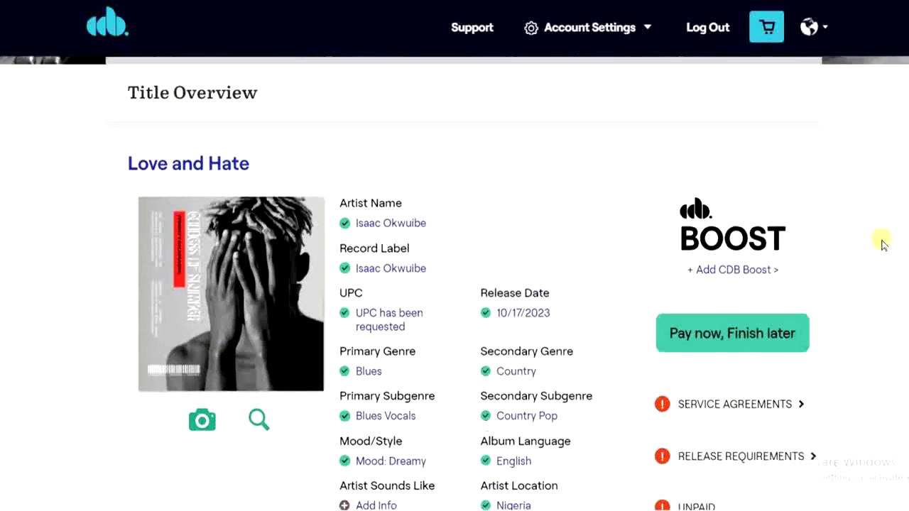
pyautogui.scroll(-1, 883, 243)
pyautogui.scroll(-1, 883, 243)
pyautogui.scroll(-1, 883, 243)
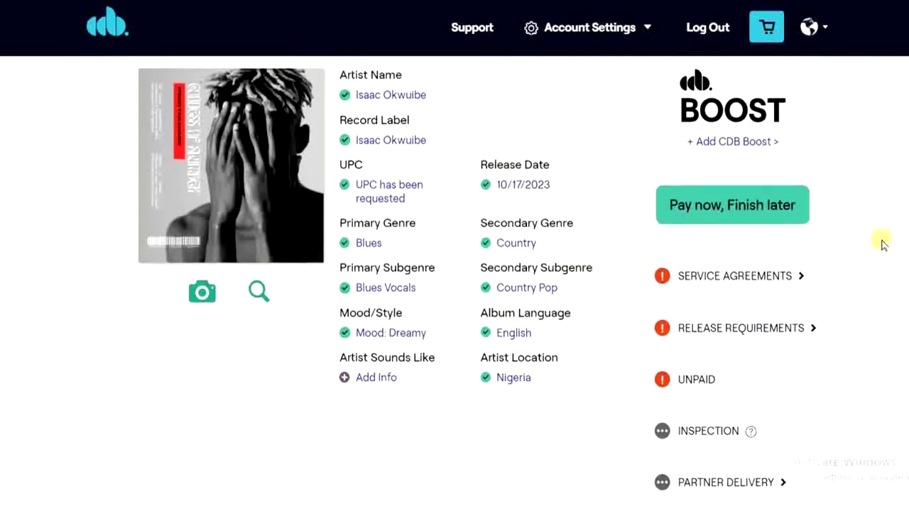
pyautogui.scroll(1, 883, 243)
pyautogui.scroll(4, 883, 243)
# Check that Distribution and Service Agreements are still required, then choose Pay now, Finish later
pyautogui.scroll(-1, 883, 244)
pyautogui.scroll(-1, 882, 243)
pyautogui.scroll(-2, 882, 243)
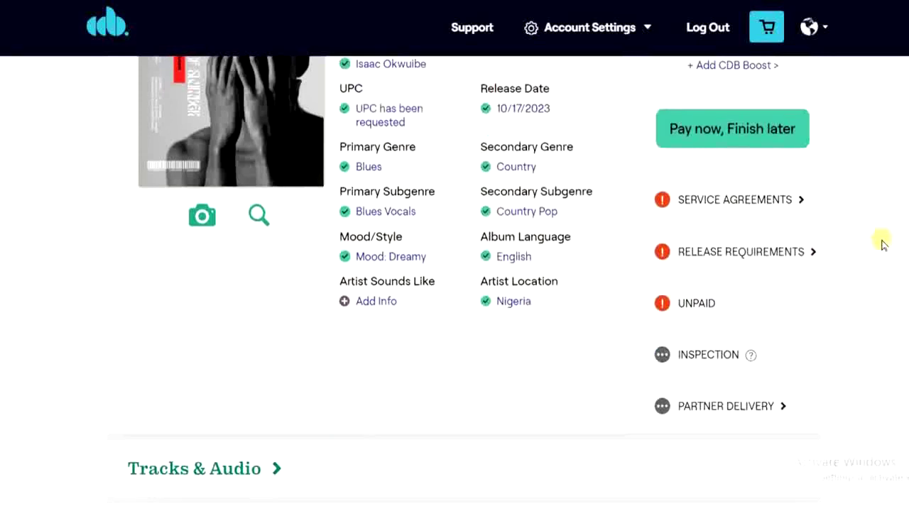
pyautogui.scroll(-1, 883, 243)
pyautogui.scroll(-1, 882, 243)
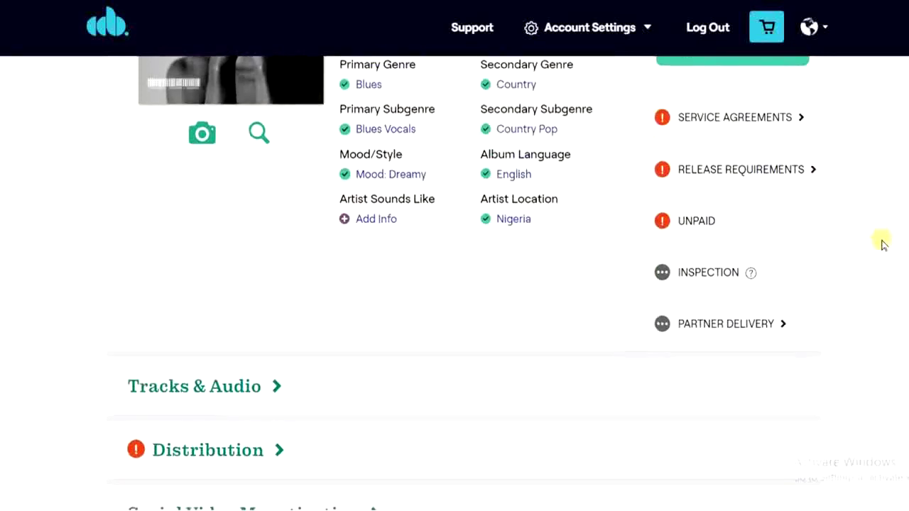
pyautogui.scroll(-1, 883, 243)
pyautogui.scroll(-4, 883, 244)
pyautogui.scroll(-3, 883, 244)
pyautogui.scroll(1, 883, 243)
pyautogui.scroll(2, 882, 244)
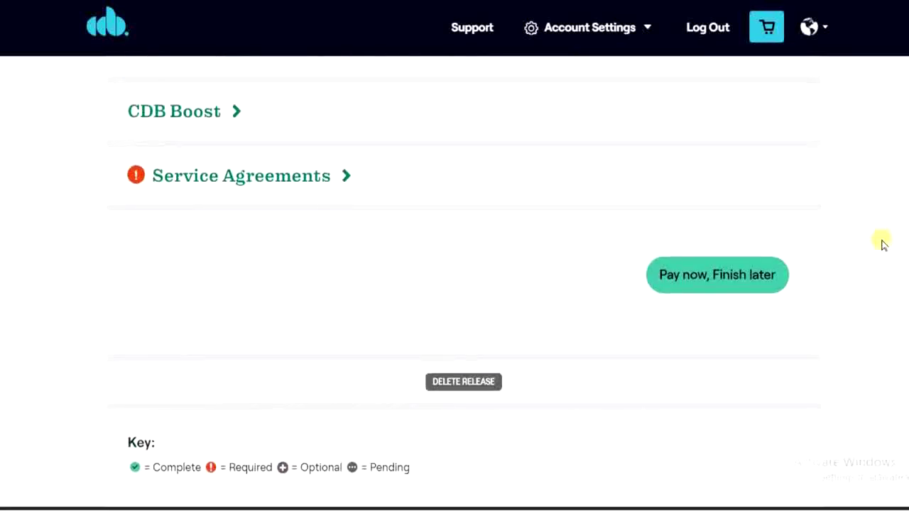
pyautogui.click(694, 280)
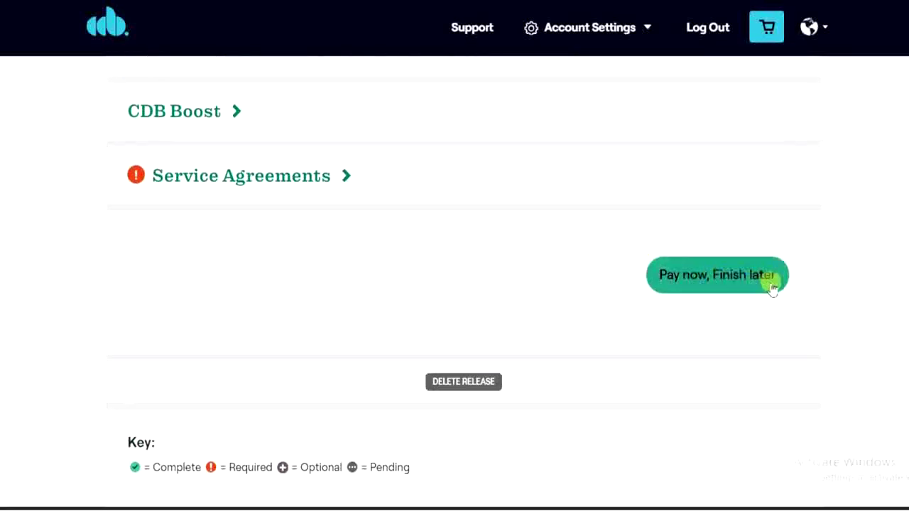
# Confirm going to payment, bringing up the HearNow smart-link offer at $12 for one year
pyautogui.click(708, 279)
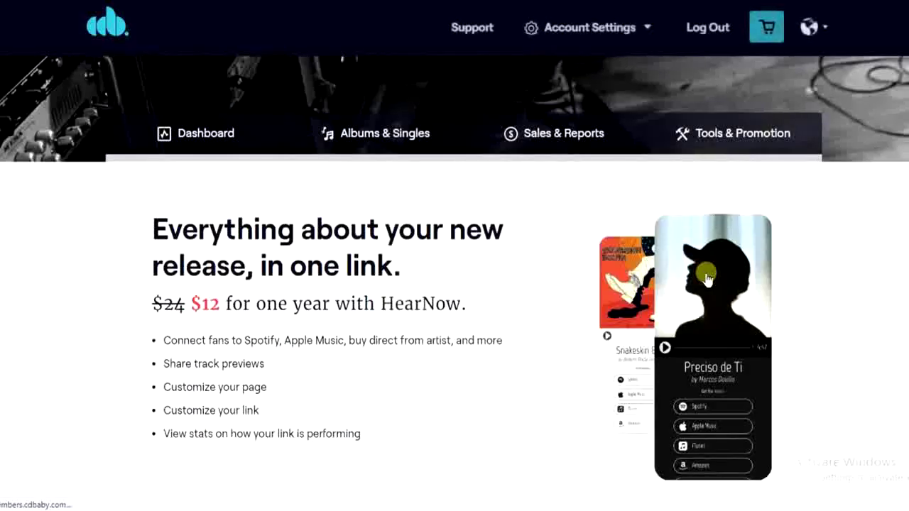
pyautogui.scroll(-1, 900, 185)
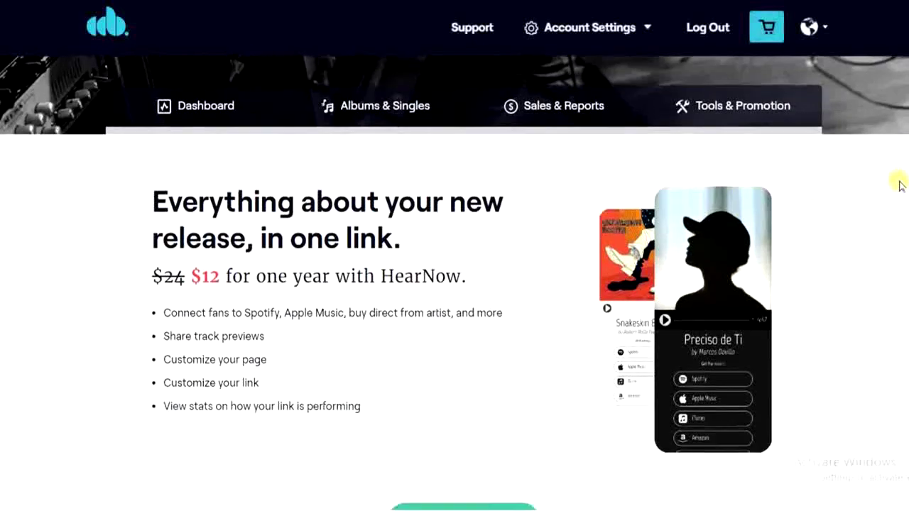
pyautogui.scroll(-1, 900, 185)
pyautogui.scroll(-1, 900, 185)
pyautogui.scroll(-1, 901, 185)
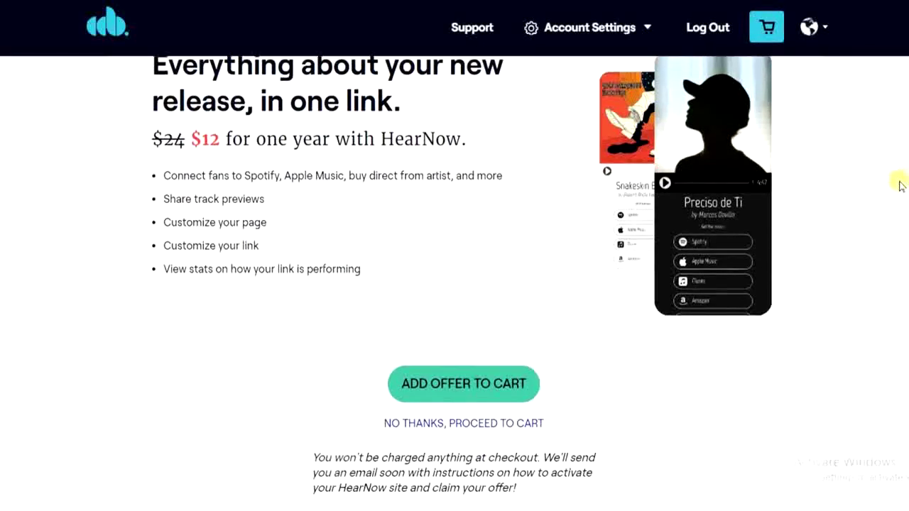
pyautogui.scroll(1, 900, 185)
pyautogui.scroll(3, 900, 185)
# Scroll the HearNow offer to find Add Offer to Cart and No Thanks, Proceed to Cart
pyautogui.scroll(-1, 901, 185)
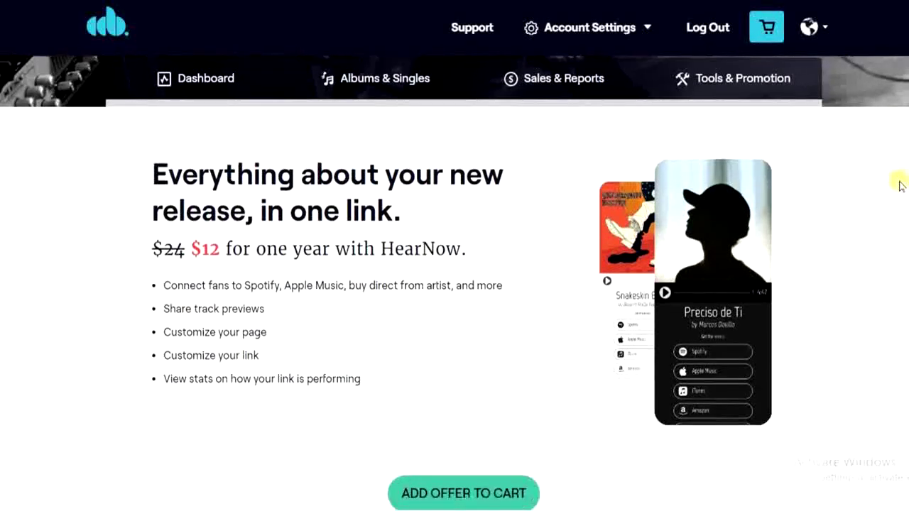
pyautogui.scroll(-1, 900, 186)
pyautogui.scroll(-1, 900, 185)
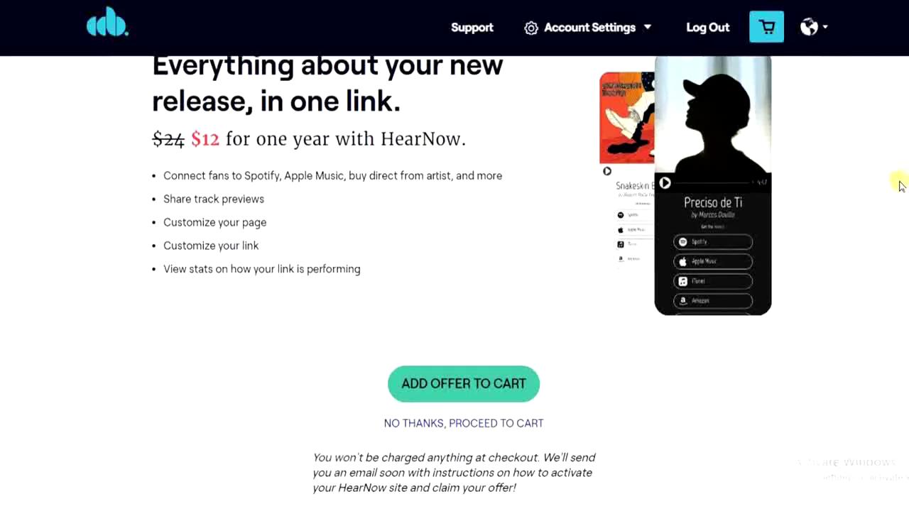
pyautogui.scroll(-1, 901, 186)
pyautogui.scroll(-2, 901, 186)
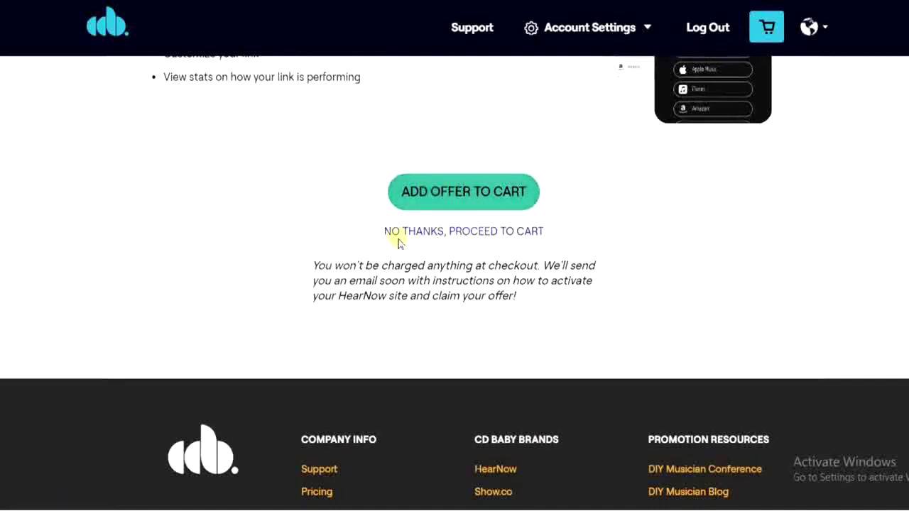
pyautogui.click(497, 205)
pyautogui.scroll(5, 867, 198)
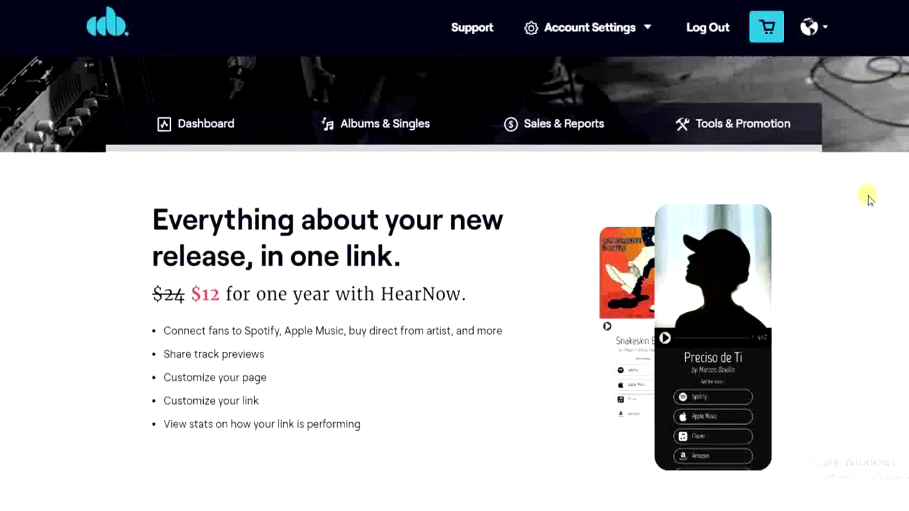